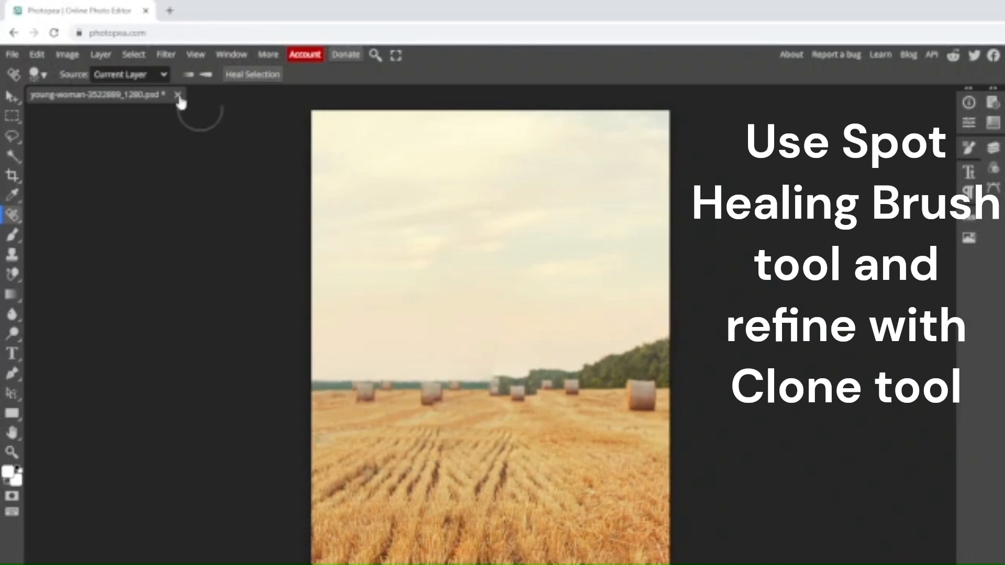
Close the edited field photo and open the woman-2359613_1280 seaside photo.
{"action": "left_click", "coordinate": [178, 94]}
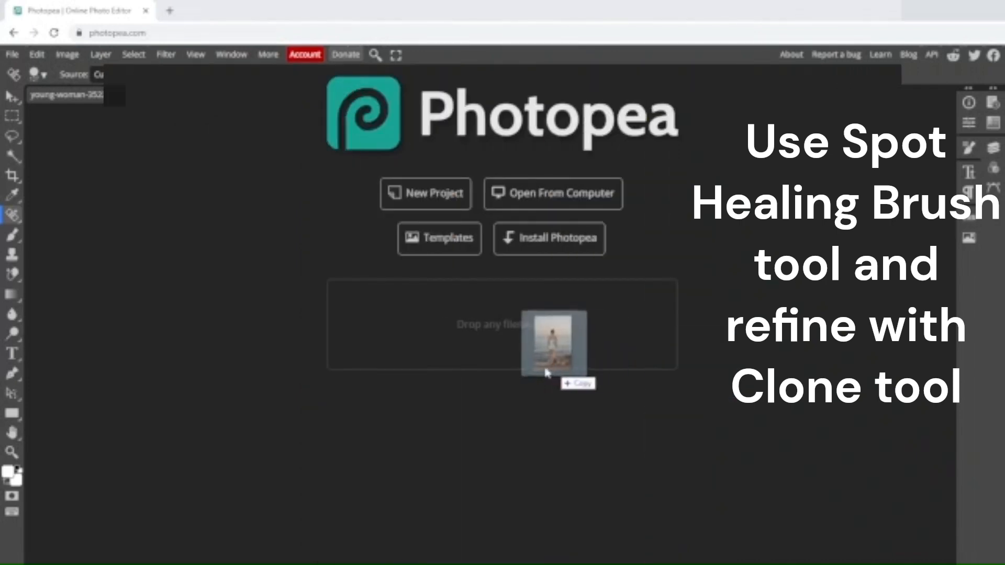
{"action": "left_click_drag", "start_coordinate": [550, 337], "coordinate": [549, 340]}
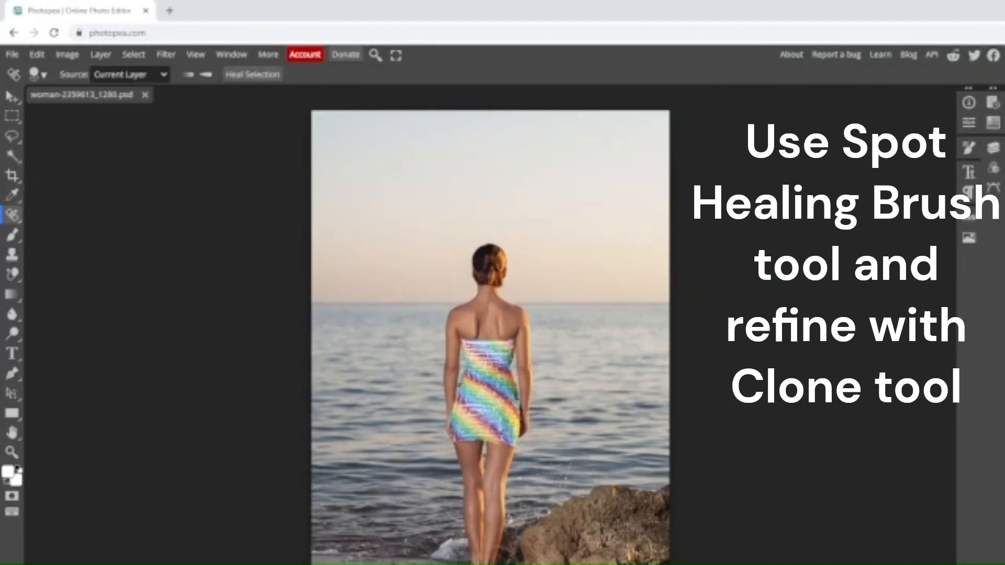
Remove the woman standing by the sea by painting over her whole figure with the Spot Healing Brush.
{"action": "mouse_move", "coordinate": [477, 554]}
{"action": "left_mouse_down"}
{"action": "mouse_move", "coordinate": [445, 395]}
{"action": "mouse_move", "coordinate": [448, 354]}
{"action": "mouse_move", "coordinate": [493, 260]}
{"action": "mouse_move", "coordinate": [535, 361]}
{"action": "mouse_move", "coordinate": [516, 471]}
{"action": "left_mouse_up"}
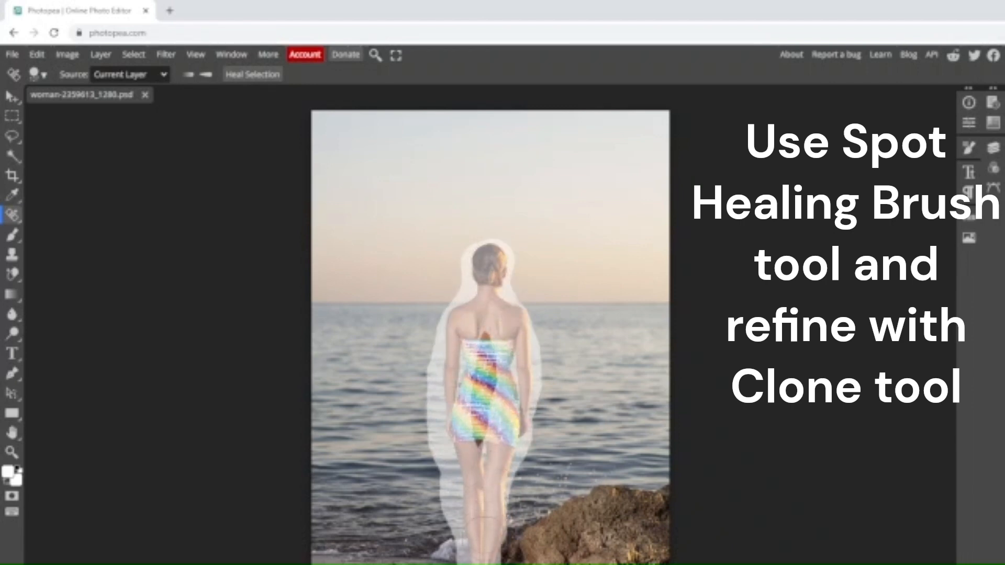
{"action": "left_click_drag", "start_coordinate": [477, 419], "coordinate": [483, 300]}
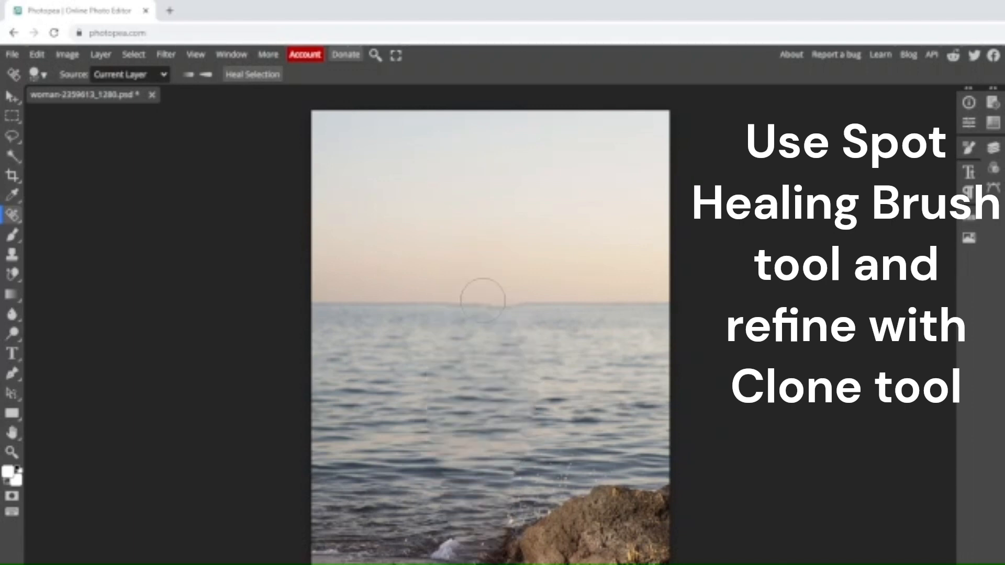
Set up the Clone Stamp tool with a 155 px brush.
{"action": "left_click", "coordinate": [9, 255]}
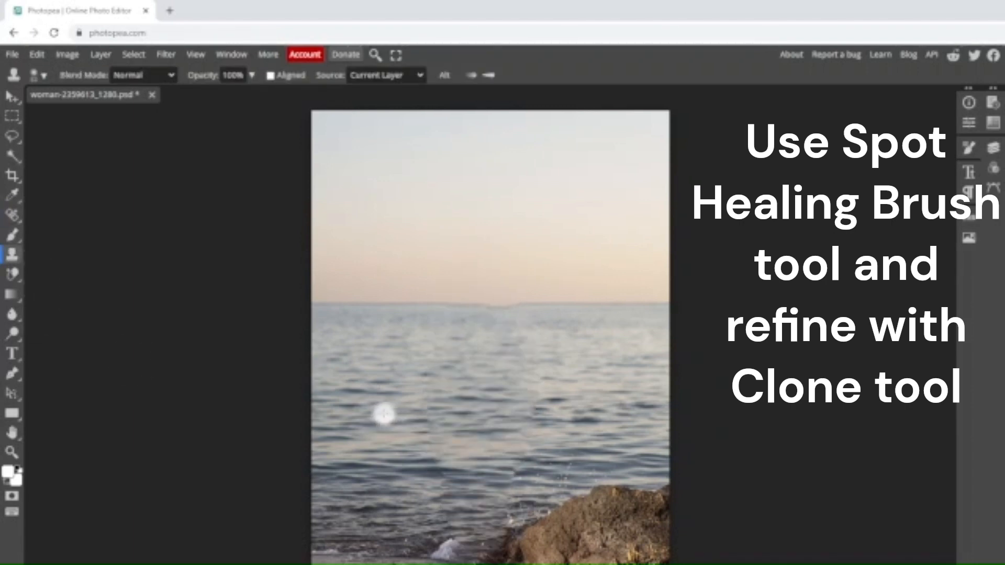
{"action": "left_click", "coordinate": [39, 76]}
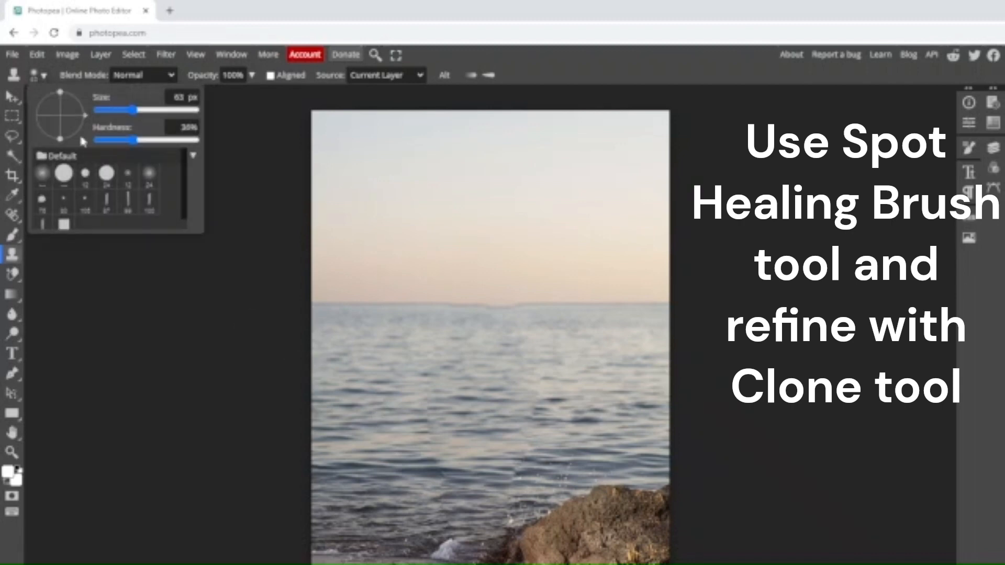
{"action": "left_click", "coordinate": [148, 110]}
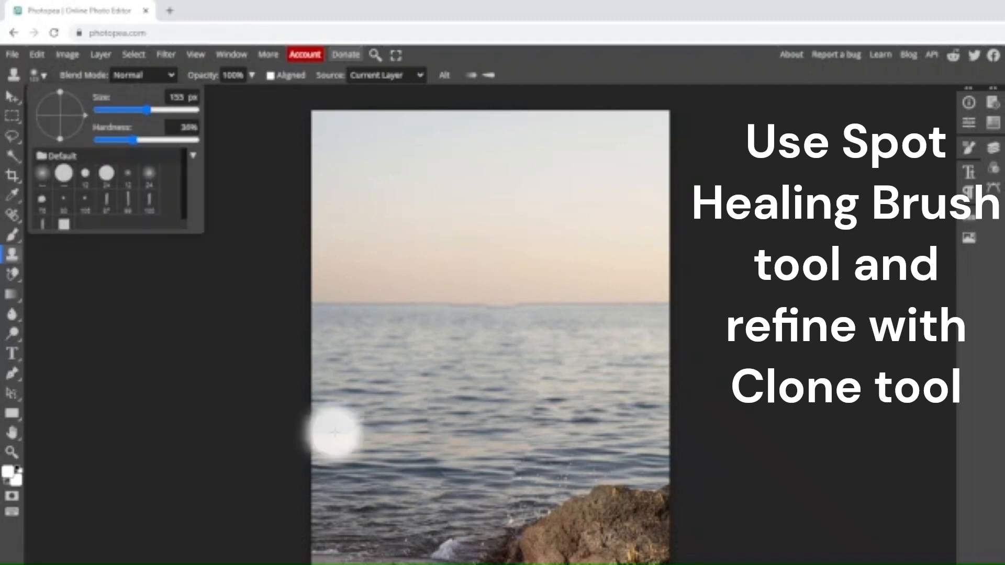
Clone nearby water over the leftover patches and white foam near the shoreline, left of the rock.
{"action": "left_click", "coordinate": [394, 384], "text": "alt"}
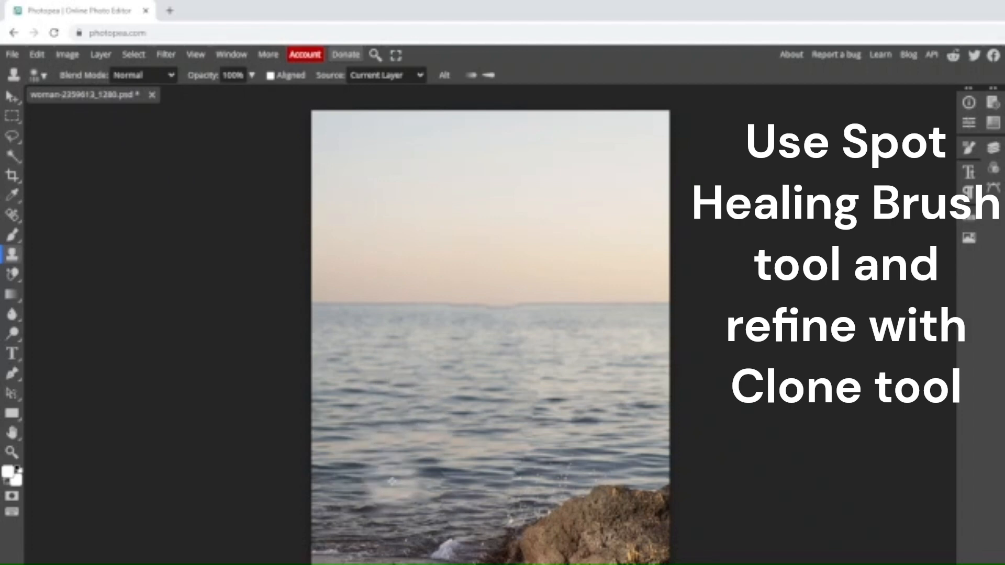
{"action": "left_click", "coordinate": [400, 472], "text": "alt"}
{"action": "left_click", "coordinate": [432, 482]}
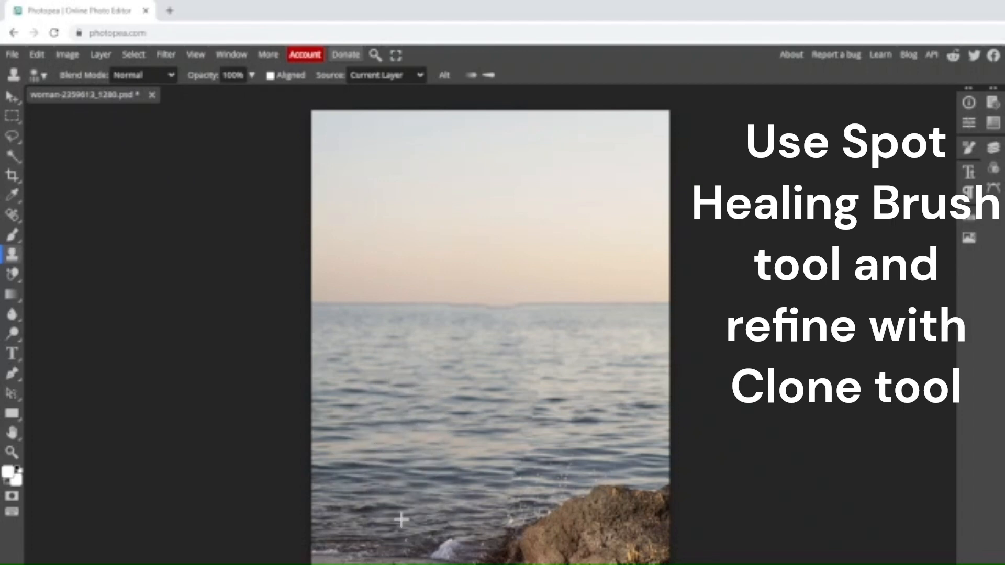
{"action": "left_click", "coordinate": [402, 518], "text": "alt"}
{"action": "left_click", "coordinate": [435, 524]}
{"action": "left_click", "coordinate": [402, 545], "text": "alt"}
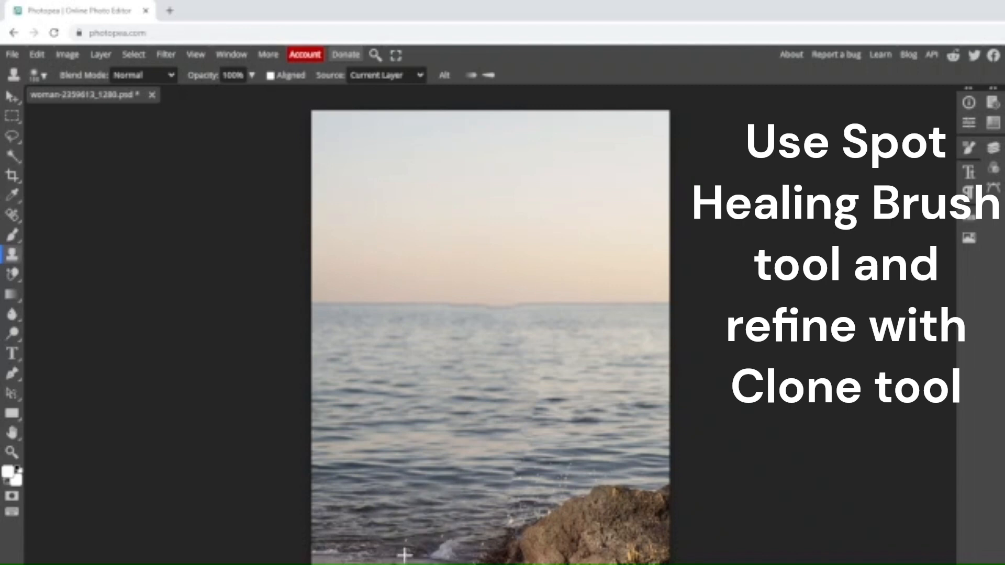
{"action": "left_click", "coordinate": [406, 555], "text": "alt"}
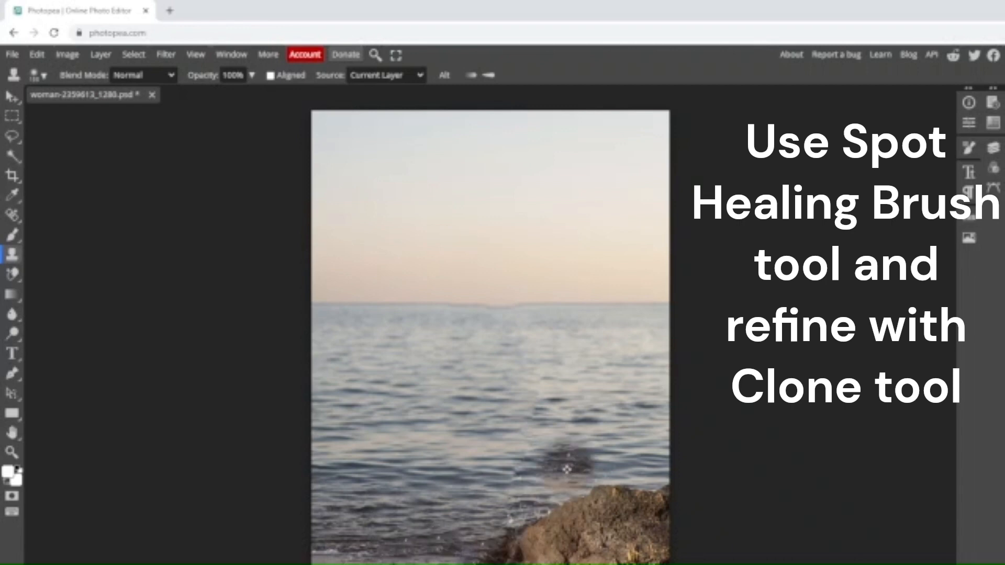
Clone water from beside the healed area over its blurry patches above the rock and in mid-sea.
{"action": "left_click", "coordinate": [563, 455], "text": "alt"}
{"action": "left_click", "coordinate": [527, 449]}
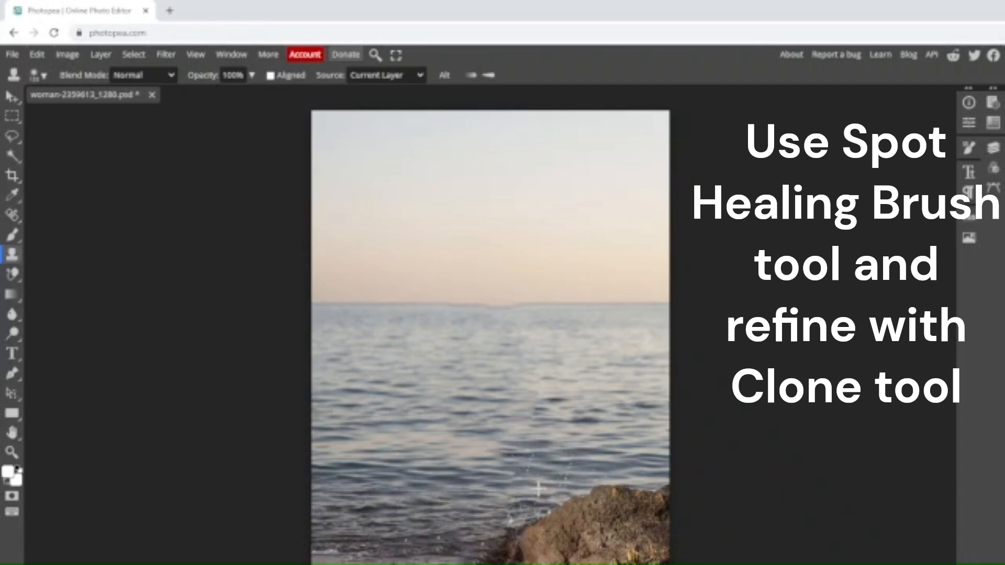
{"action": "left_click", "coordinate": [527, 489], "text": "alt"}
{"action": "left_click", "coordinate": [519, 490]}
{"action": "left_click", "coordinate": [569, 412], "text": "alt"}
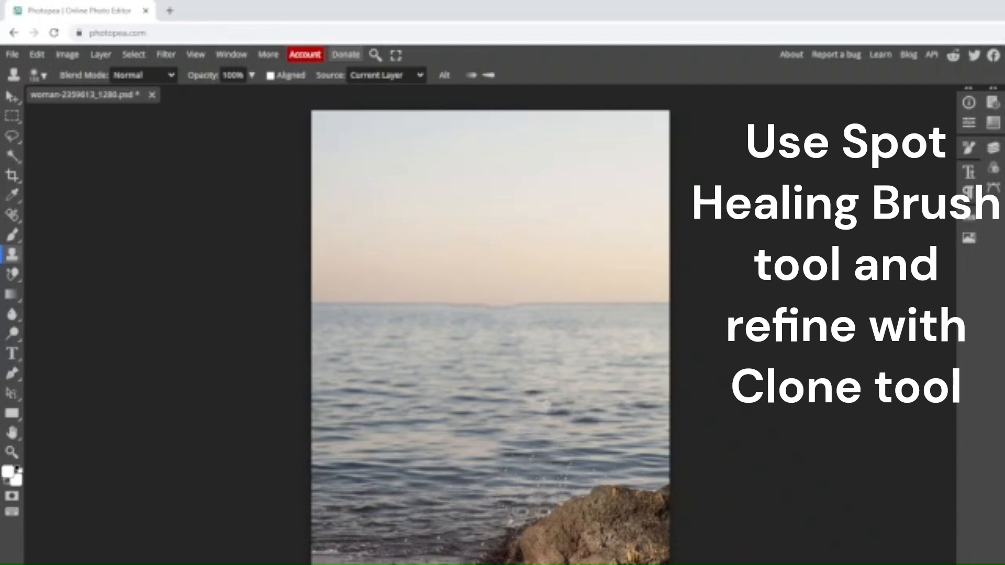
{"action": "left_click", "coordinate": [543, 404]}
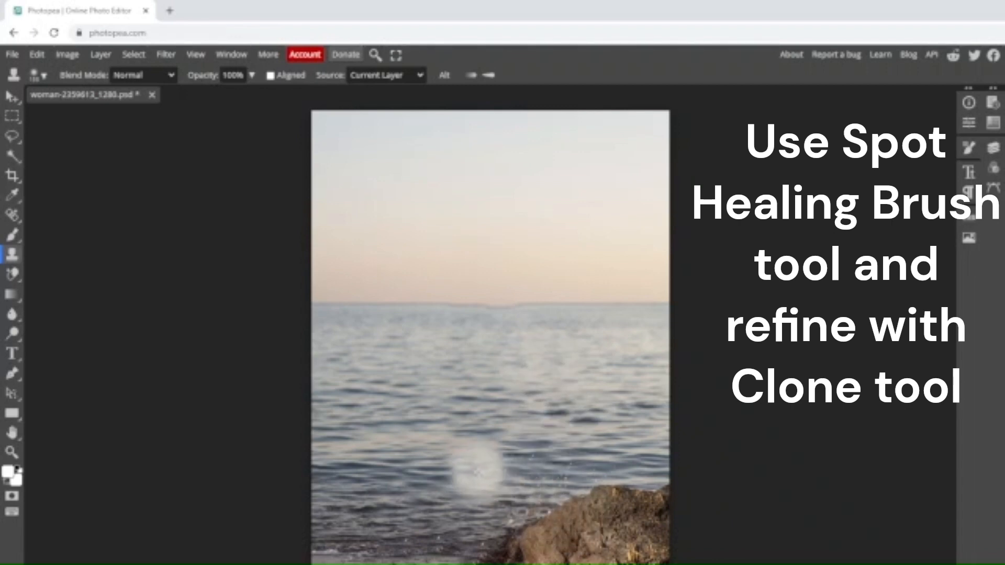
Lower the clone brush hardness to 25% and clone splashes and water over the area beside the rock.
{"action": "left_click", "coordinate": [471, 471], "text": "alt"}
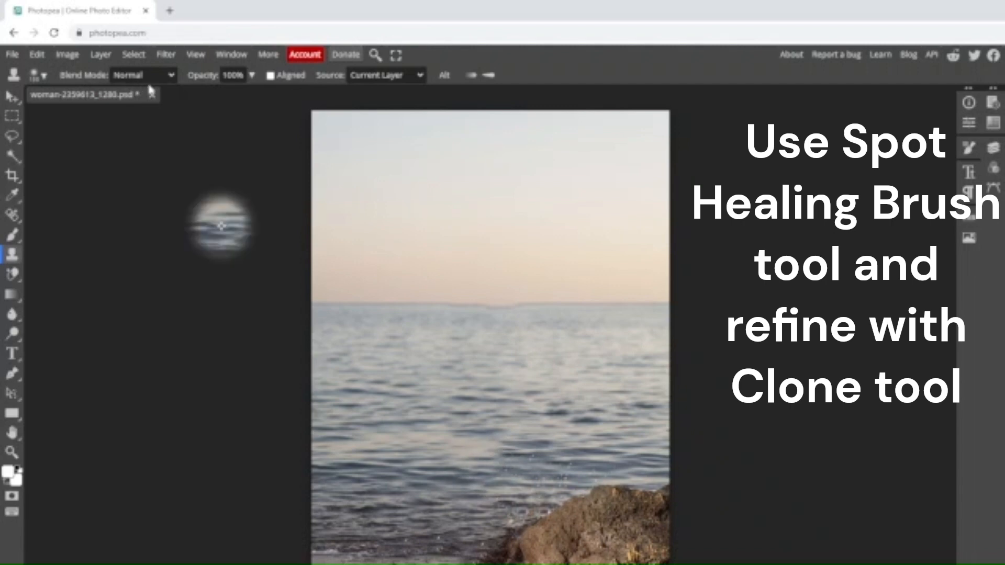
{"action": "left_click", "coordinate": [37, 74]}
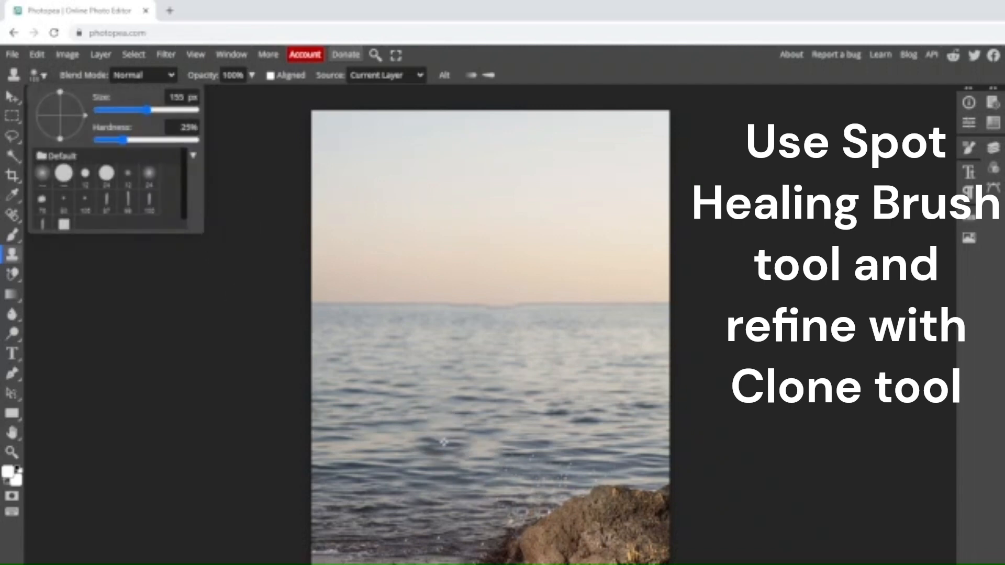
{"action": "left_click", "coordinate": [492, 471]}
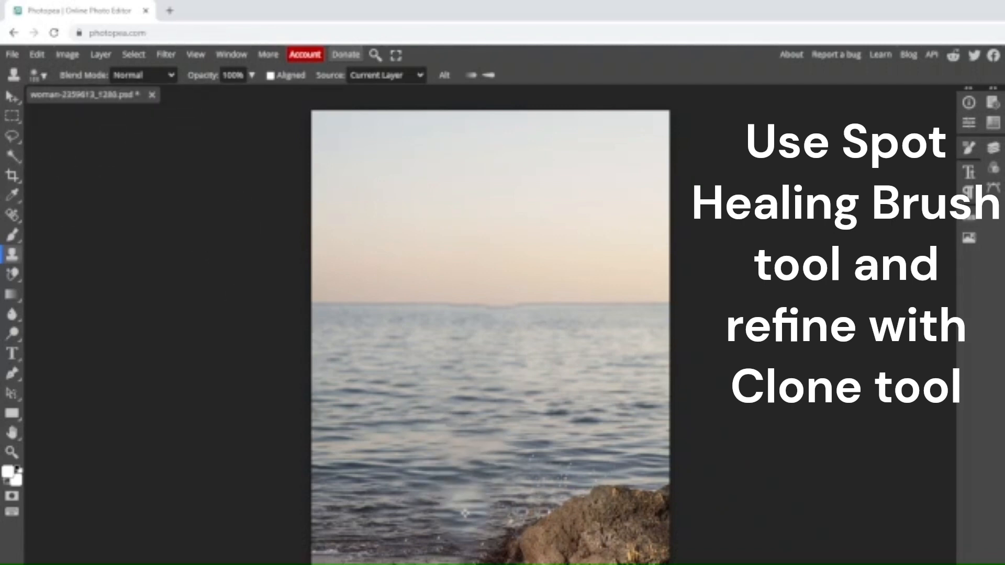
{"action": "left_click", "coordinate": [537, 494], "text": "alt"}
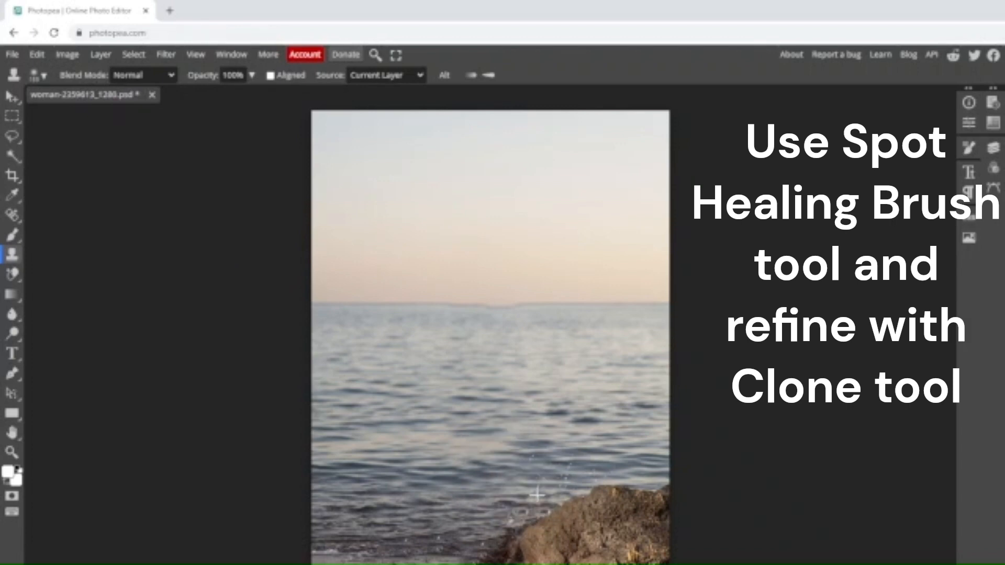
{"action": "left_click", "coordinate": [526, 501], "text": "alt"}
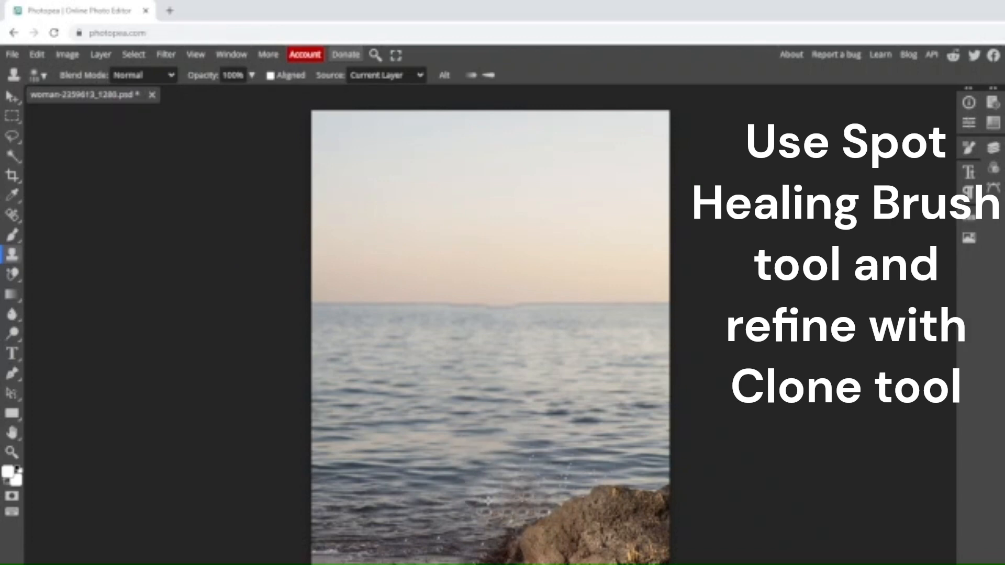
{"action": "left_click", "coordinate": [498, 515]}
{"action": "left_click", "coordinate": [551, 475], "text": "alt"}
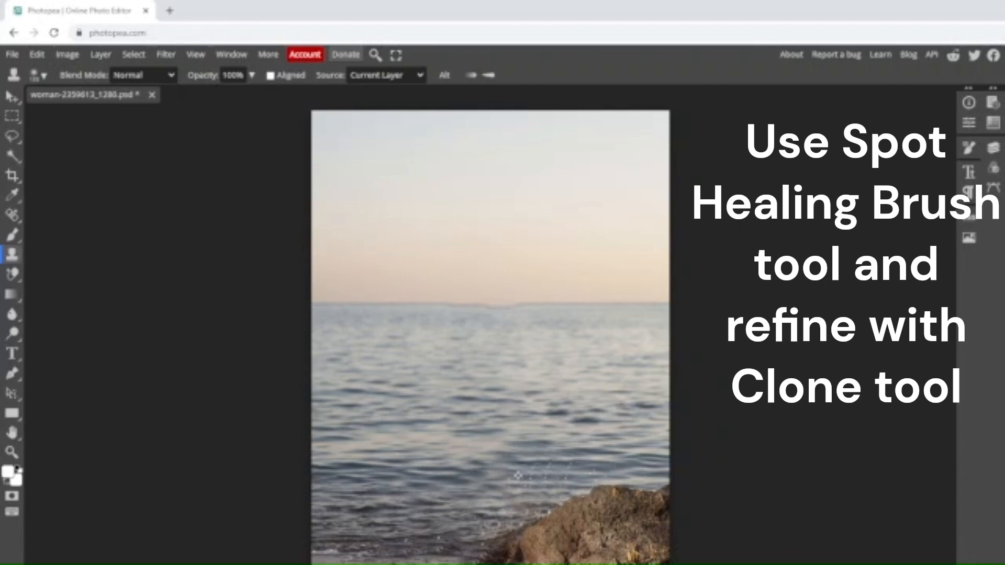
{"action": "left_click", "coordinate": [498, 480]}
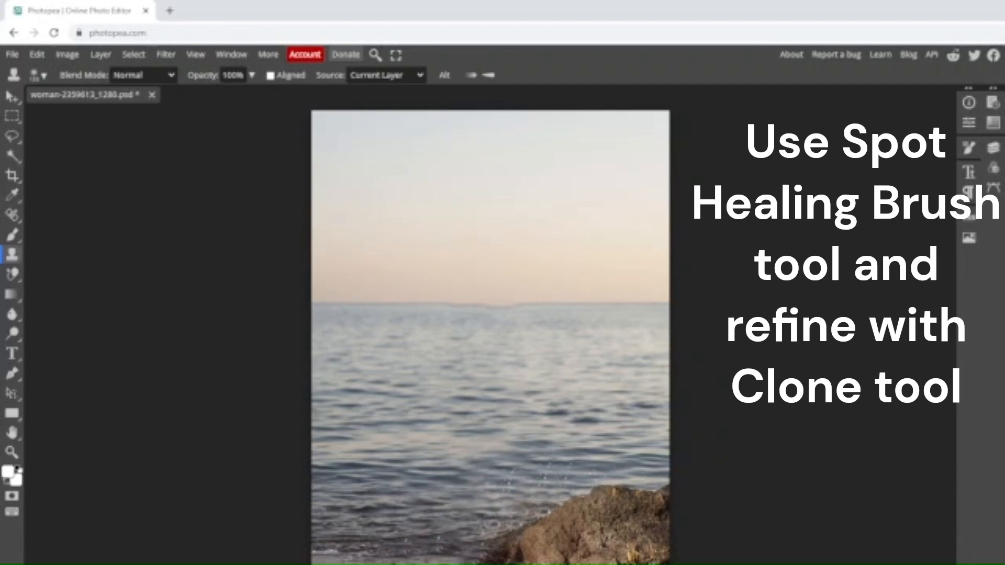
Clone darker rippled water over the healed strip just left of the rock.
{"action": "left_click", "coordinate": [441, 499], "text": "alt"}
{"action": "left_click", "coordinate": [475, 504]}
{"action": "left_click", "coordinate": [476, 506], "text": "alt"}
{"action": "left_click", "coordinate": [481, 528]}
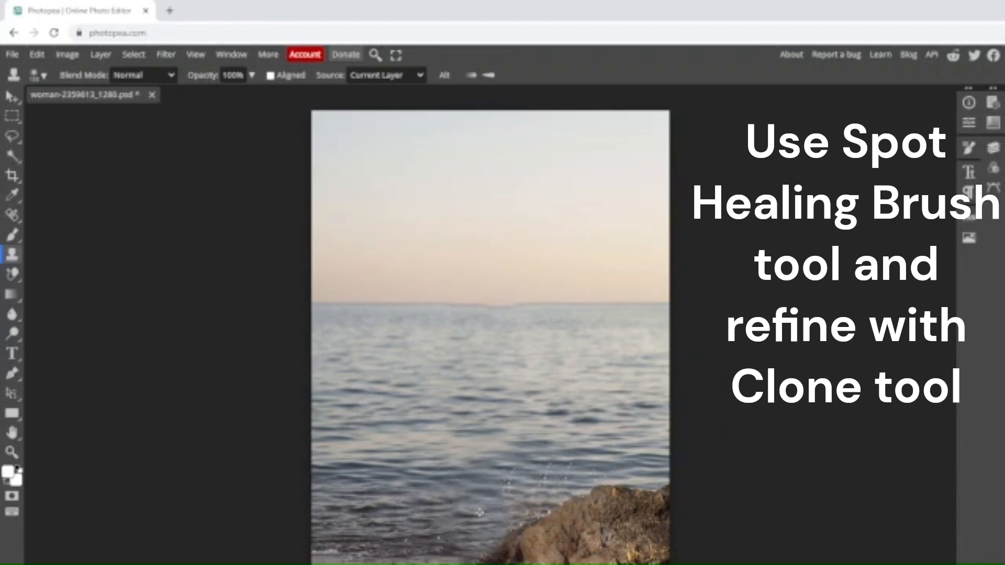
{"action": "left_click", "coordinate": [486, 496]}
{"action": "left_click", "coordinate": [467, 541]}
Clone shoreline water over the remaining foam specks and blend the water at the rock's lower edge.
{"action": "left_click", "coordinate": [383, 545], "text": "alt"}
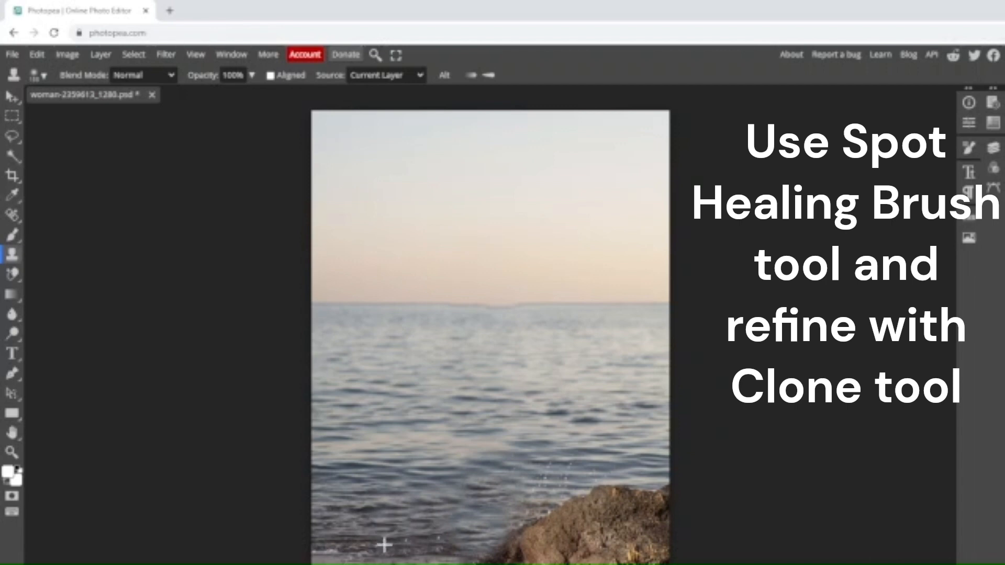
{"action": "left_click", "coordinate": [397, 548]}
{"action": "left_click", "coordinate": [420, 553]}
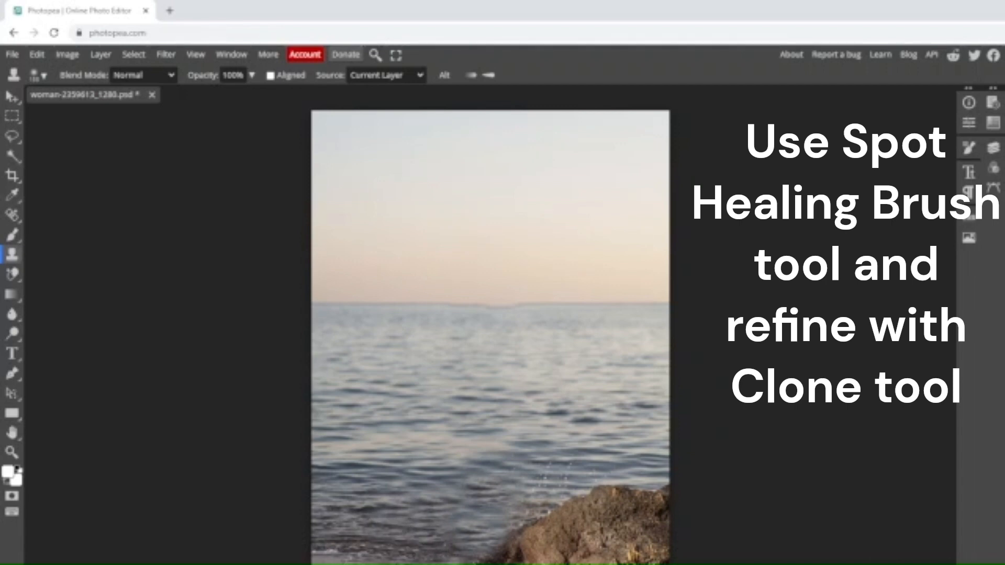
{"action": "left_click", "coordinate": [443, 547]}
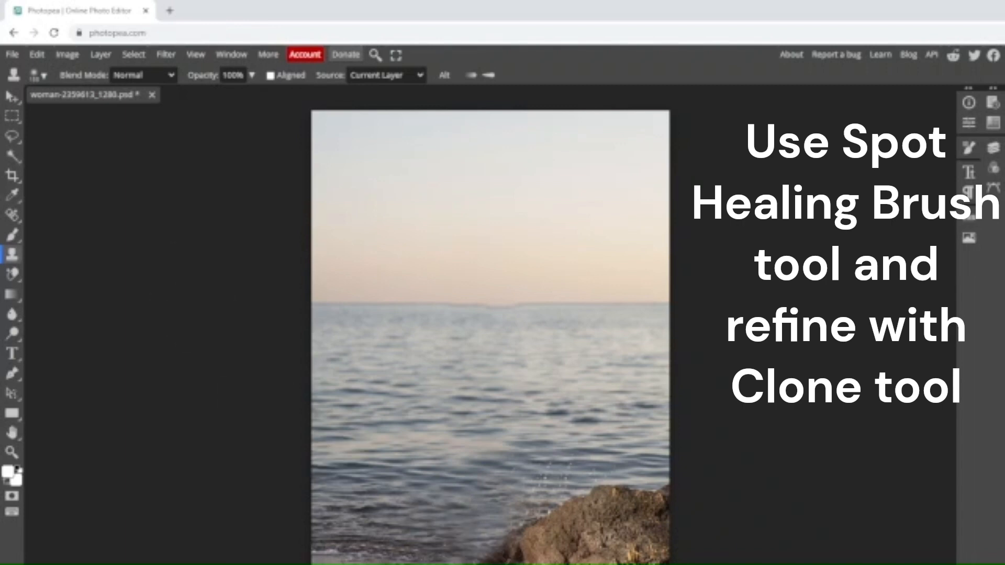
{"action": "left_click", "coordinate": [500, 558]}
{"action": "left_click", "coordinate": [482, 558]}
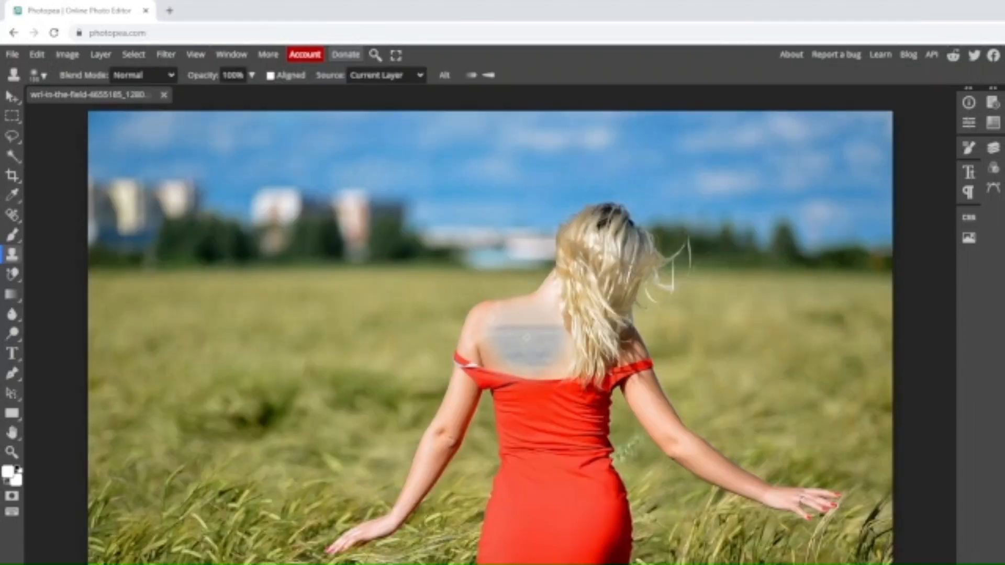
Choose the Spot Healing Brush for the girl-in-the-field photo.
{"action": "left_click", "coordinate": [10, 216]}
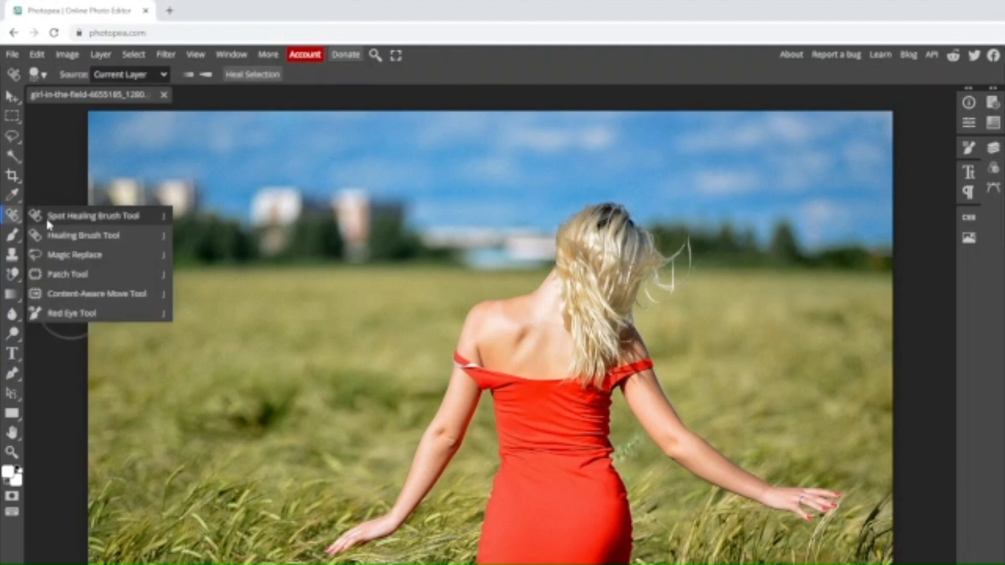
{"action": "left_click", "coordinate": [45, 216]}
Try healing only the woman's left arm, shoulder and part of her head, and restore the photo to its opened state.
{"action": "mouse_move", "coordinate": [314, 544]}
{"action": "left_mouse_down"}
{"action": "mouse_move", "coordinate": [368, 529]}
{"action": "mouse_move", "coordinate": [418, 488]}
{"action": "mouse_move", "coordinate": [483, 341]}
{"action": "mouse_move", "coordinate": [505, 316]}
{"action": "mouse_move", "coordinate": [553, 303]}
{"action": "mouse_move", "coordinate": [599, 236]}
{"action": "left_mouse_up"}
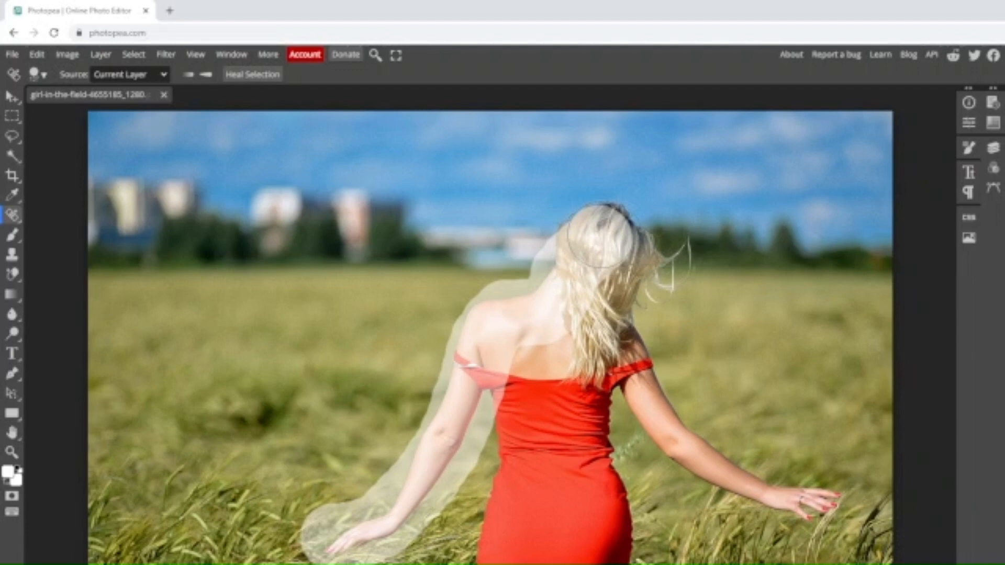
{"action": "left_click_drag", "start_coordinate": [599, 235], "coordinate": [600, 236]}
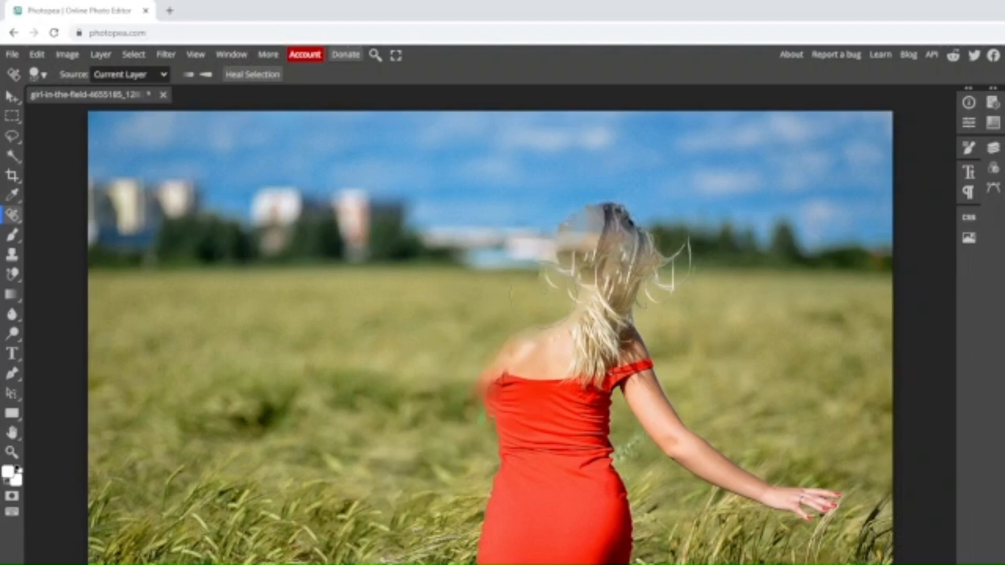
{"action": "left_click", "coordinate": [994, 89]}
{"action": "left_click", "coordinate": [909, 117]}
{"action": "left_click", "coordinate": [921, 89]}
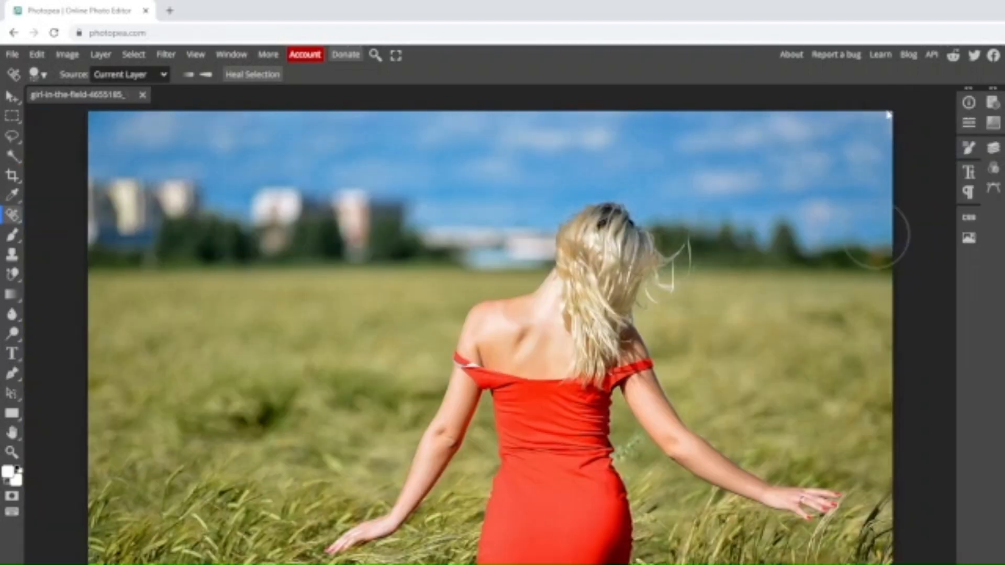
Remove the woman in the red dress by painting over her entire figure with the Spot Healing Brush in one pass.
{"action": "mouse_move", "coordinate": [335, 545]}
{"action": "left_mouse_down"}
{"action": "mouse_move", "coordinate": [366, 526]}
{"action": "mouse_move", "coordinate": [434, 419]}
{"action": "mouse_move", "coordinate": [479, 319]}
{"action": "mouse_move", "coordinate": [539, 303]}
{"action": "mouse_move", "coordinate": [575, 249]}
{"action": "mouse_move", "coordinate": [636, 230]}
{"action": "mouse_move", "coordinate": [657, 285]}
{"action": "mouse_move", "coordinate": [634, 374]}
{"action": "mouse_move", "coordinate": [699, 455]}
{"action": "mouse_move", "coordinate": [816, 490]}
{"action": "mouse_move", "coordinate": [759, 482]}
{"action": "mouse_move", "coordinate": [543, 334]}
{"action": "mouse_move", "coordinate": [534, 398]}
{"action": "mouse_move", "coordinate": [573, 333]}
{"action": "left_mouse_up"}
{"action": "mouse_move", "coordinate": [523, 408]}
{"action": "left_mouse_down"}
{"action": "mouse_move", "coordinate": [525, 474]}
{"action": "mouse_move", "coordinate": [495, 540]}
{"action": "left_mouse_up"}
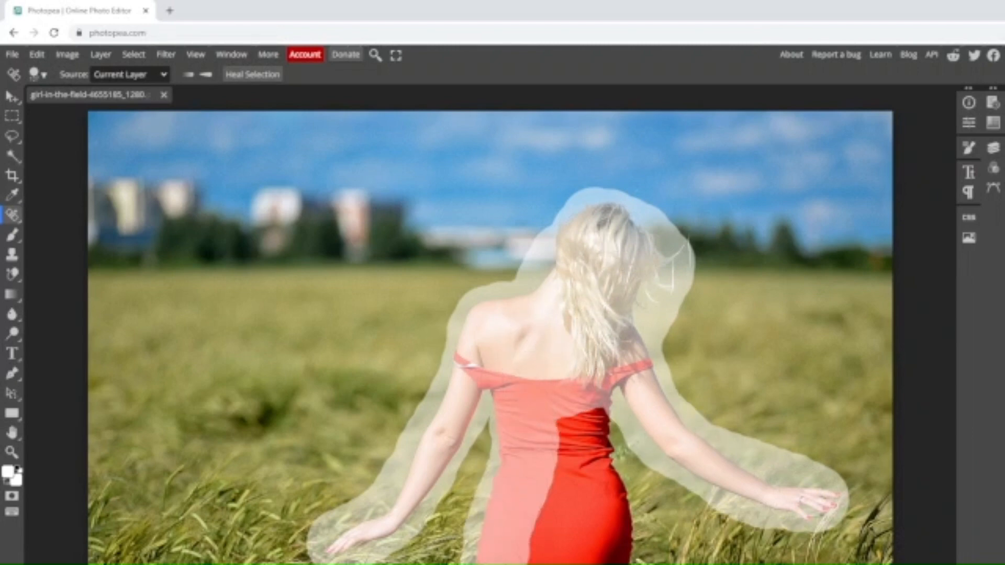
{"action": "mouse_move", "coordinate": [576, 555]}
{"action": "left_mouse_down"}
{"action": "mouse_move", "coordinate": [615, 500]}
{"action": "mouse_move", "coordinate": [602, 413]}
{"action": "mouse_move", "coordinate": [555, 512]}
{"action": "mouse_move", "coordinate": [581, 550]}
{"action": "left_mouse_up"}
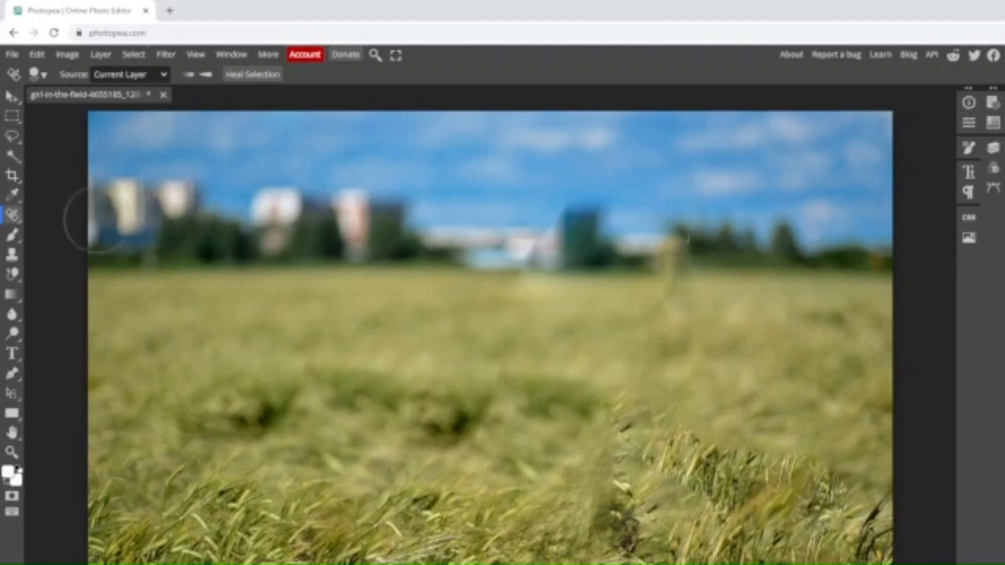
Clone the blurred treeline over the leftover patch on the horizon and touch up the pale building strip with the Clone Stamp.
{"action": "left_click", "coordinate": [12, 255]}
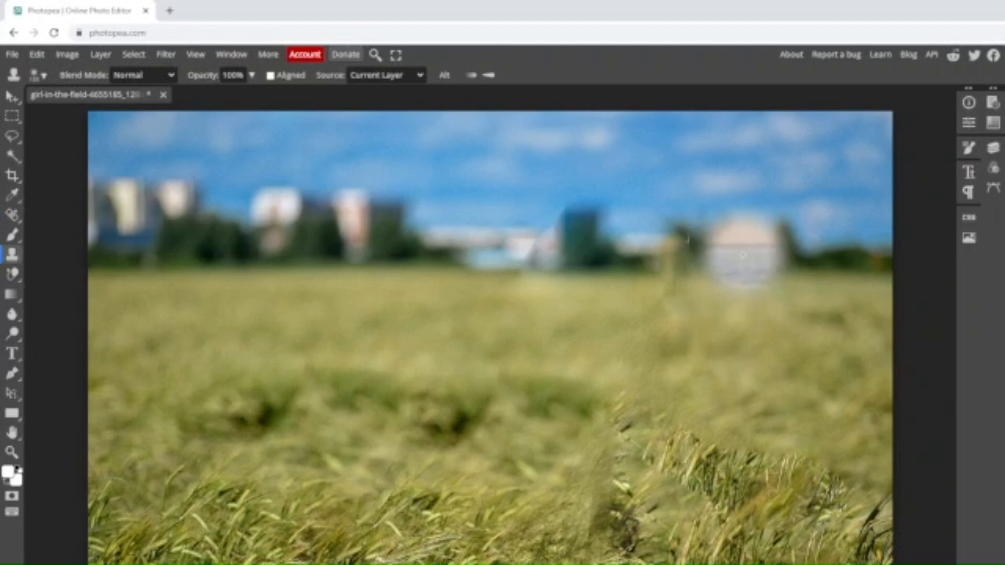
{"action": "left_click", "coordinate": [733, 256], "text": "alt"}
{"action": "left_click", "coordinate": [697, 254]}
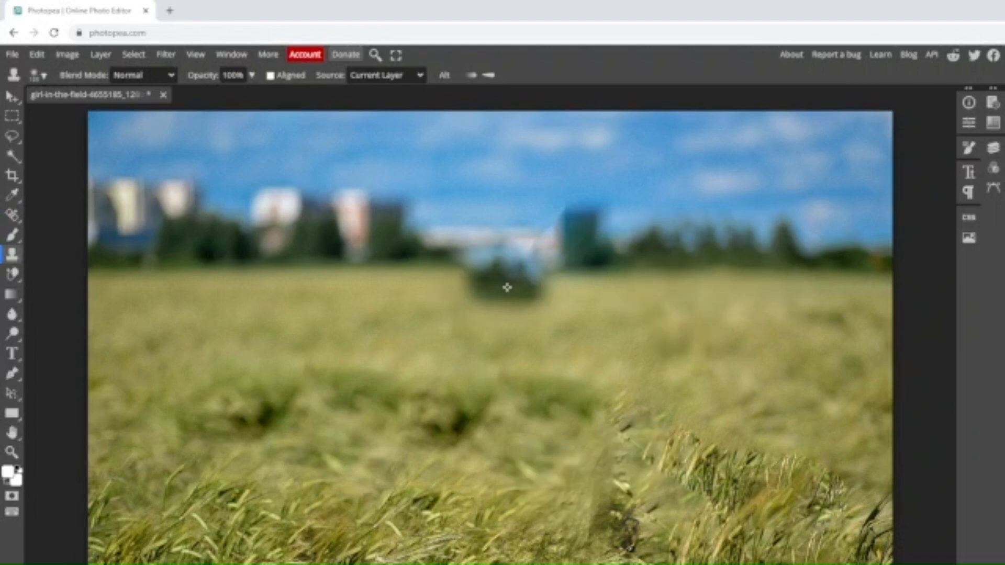
{"action": "left_click", "coordinate": [489, 262]}
{"action": "left_click", "coordinate": [490, 262], "text": "alt"}
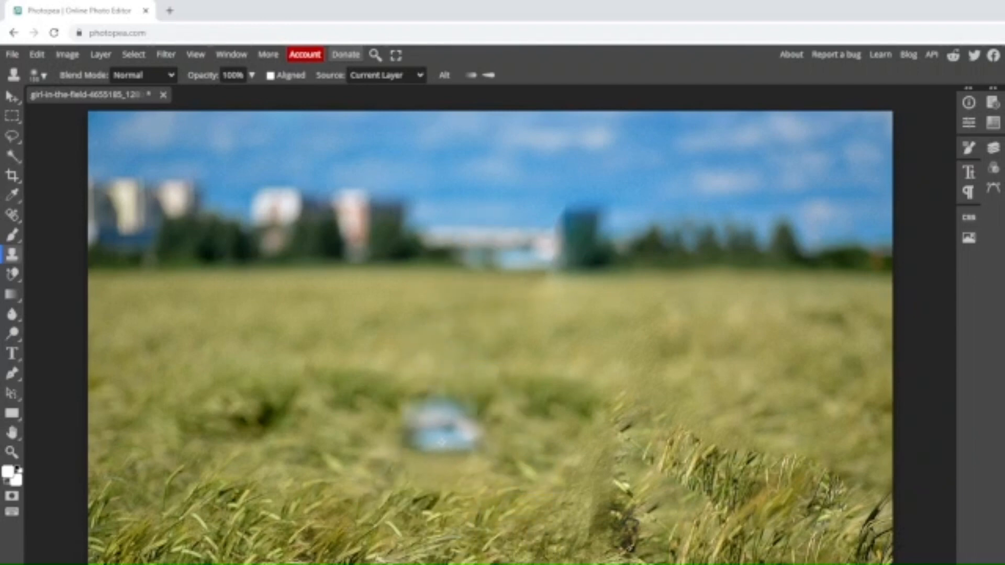
Clone grass over the dark patch in mid-field and the uneven grass where the woman stood.
{"action": "left_click_drag", "start_coordinate": [437, 421], "coordinate": [555, 426]}
{"action": "mouse_move", "coordinate": [688, 495]}
{"action": "left_mouse_down"}
{"action": "mouse_move", "coordinate": [748, 497]}
{"action": "mouse_move", "coordinate": [636, 510]}
{"action": "left_mouse_up"}
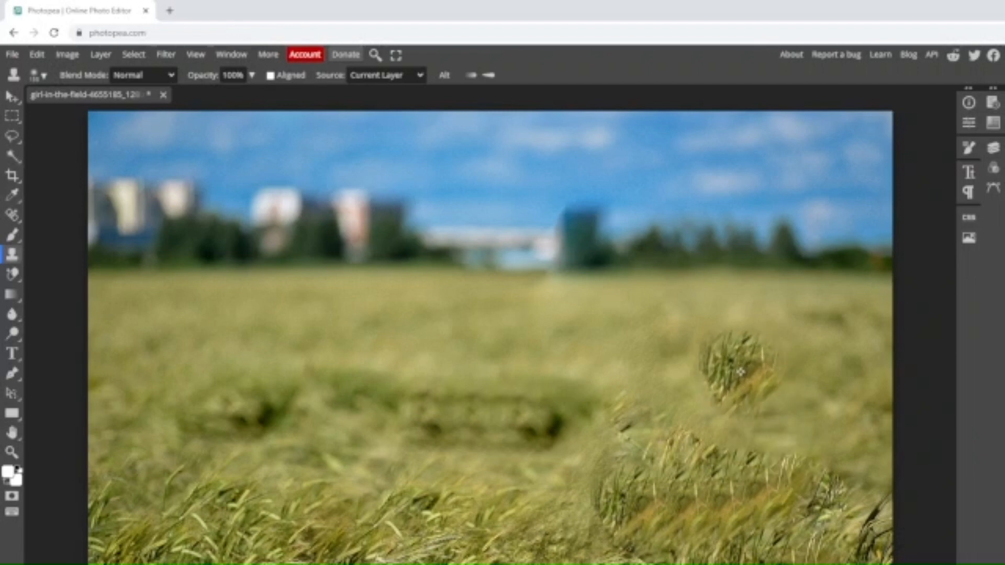
{"action": "left_click", "coordinate": [737, 406], "text": "alt"}
{"action": "mouse_move", "coordinate": [713, 405]}
{"action": "left_mouse_down"}
{"action": "mouse_move", "coordinate": [635, 397]}
{"action": "mouse_move", "coordinate": [601, 405]}
{"action": "left_mouse_up"}
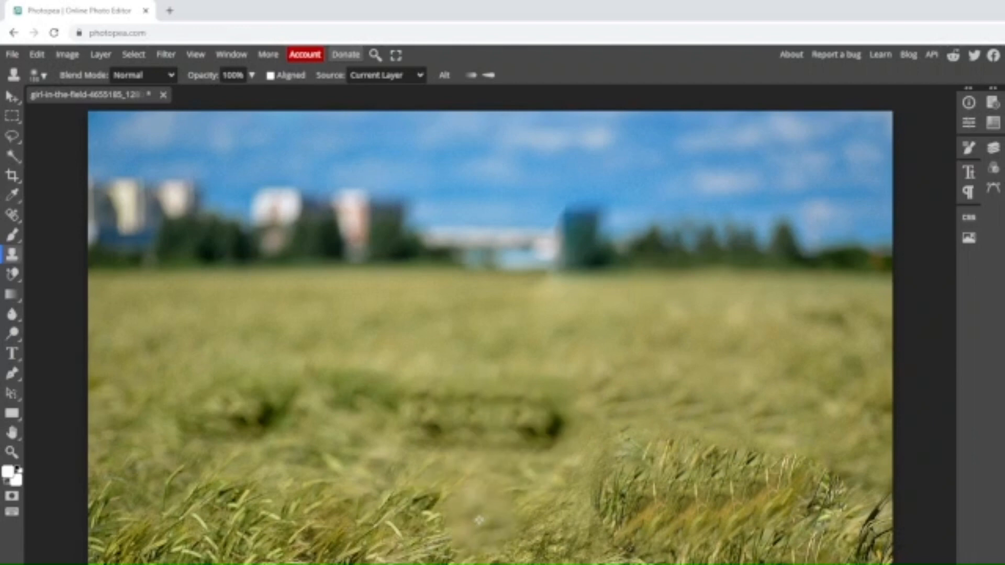
{"action": "scroll", "coordinate": [501, 487], "scroll_direction": "down", "scroll_amount": 3}
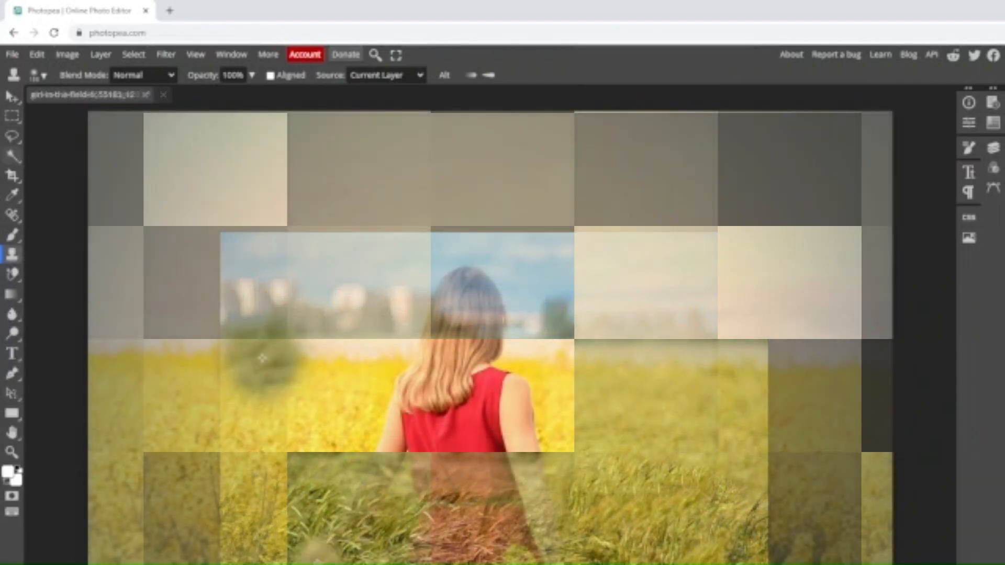
Remove the woman in the red dress from the yellow flower field by painting over her whole figure with the Spot Healing Brush.
{"action": "left_click", "coordinate": [105, 389]}
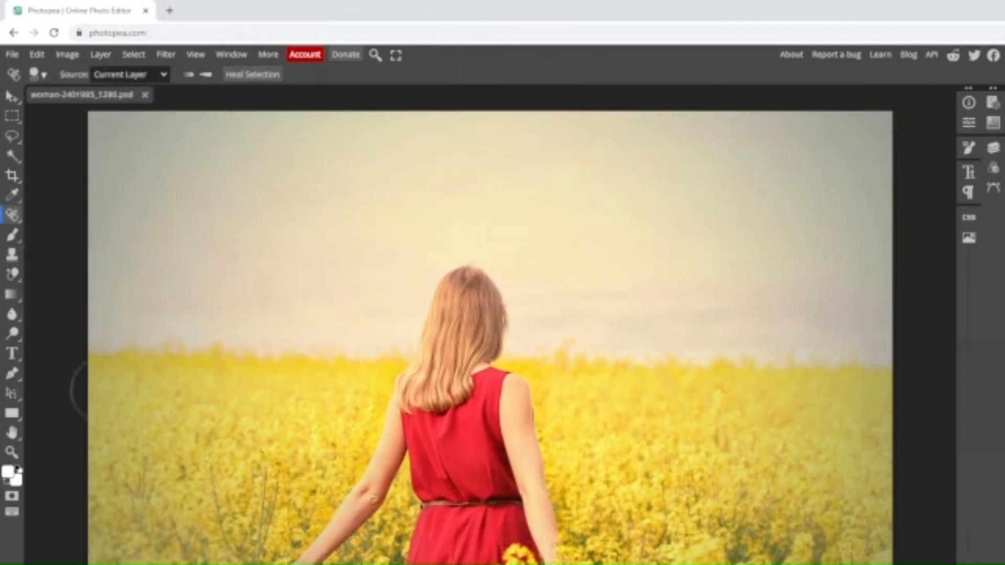
{"action": "mouse_move", "coordinate": [277, 557]}
{"action": "left_mouse_down"}
{"action": "mouse_move", "coordinate": [326, 535]}
{"action": "mouse_move", "coordinate": [408, 438]}
{"action": "mouse_move", "coordinate": [409, 402]}
{"action": "mouse_move", "coordinate": [461, 292]}
{"action": "mouse_move", "coordinate": [499, 309]}
{"action": "mouse_move", "coordinate": [476, 351]}
{"action": "mouse_move", "coordinate": [523, 387]}
{"action": "mouse_move", "coordinate": [529, 493]}
{"action": "mouse_move", "coordinate": [552, 552]}
{"action": "left_mouse_up"}
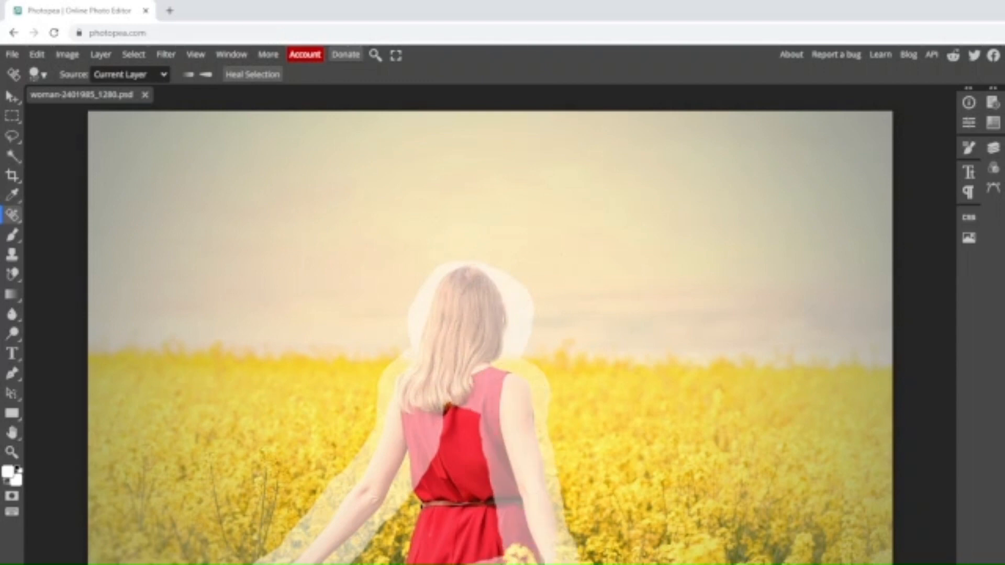
{"action": "mouse_move", "coordinate": [413, 560]}
{"action": "left_mouse_down"}
{"action": "mouse_move", "coordinate": [440, 503]}
{"action": "mouse_move", "coordinate": [455, 410]}
{"action": "mouse_move", "coordinate": [484, 539]}
{"action": "left_mouse_up"}
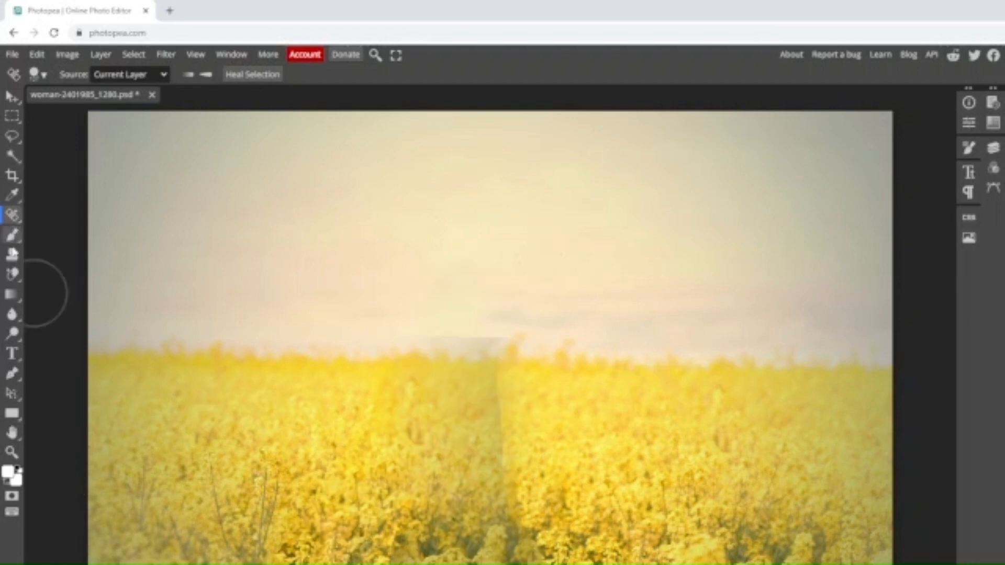
Clone the flower field's horizon edge and upper blossoms over the seam left in the middle with the Clone Stamp.
{"action": "left_click", "coordinate": [12, 255]}
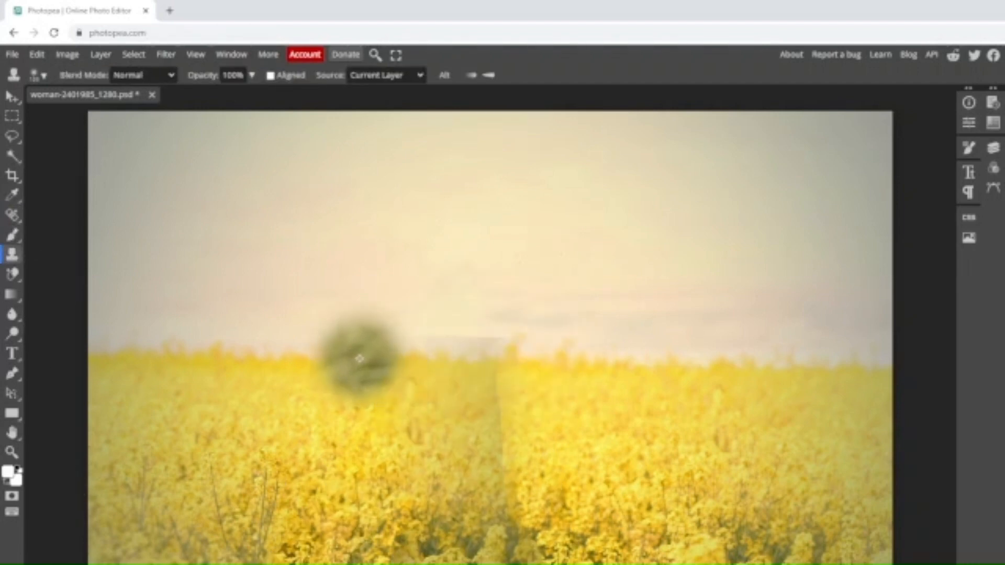
{"action": "left_click", "coordinate": [359, 358], "text": "alt"}
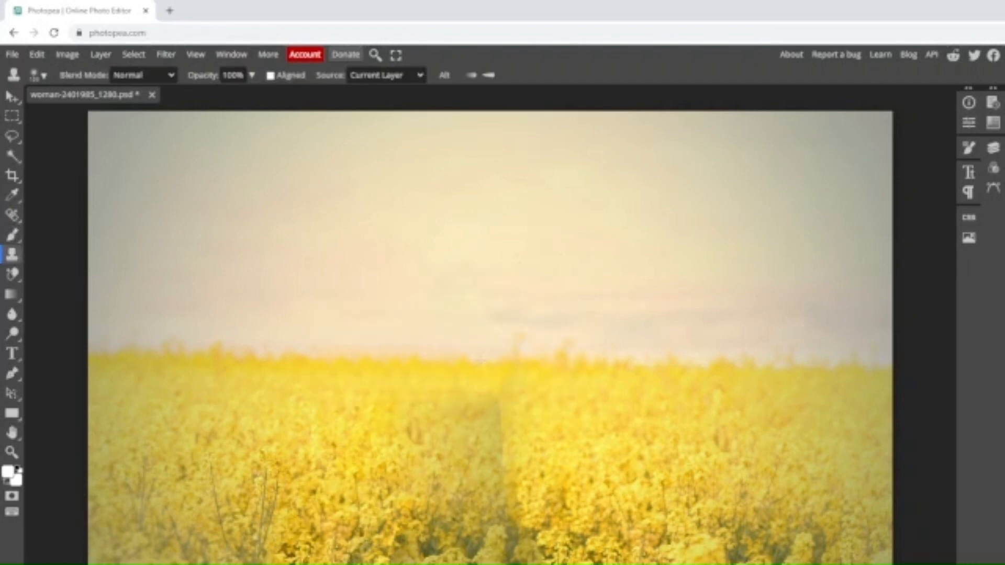
{"action": "left_click", "coordinate": [558, 397]}
{"action": "mouse_move", "coordinate": [565, 411]}
{"action": "left_mouse_down"}
{"action": "mouse_move", "coordinate": [497, 423]}
{"action": "mouse_move", "coordinate": [422, 415]}
{"action": "left_mouse_up"}
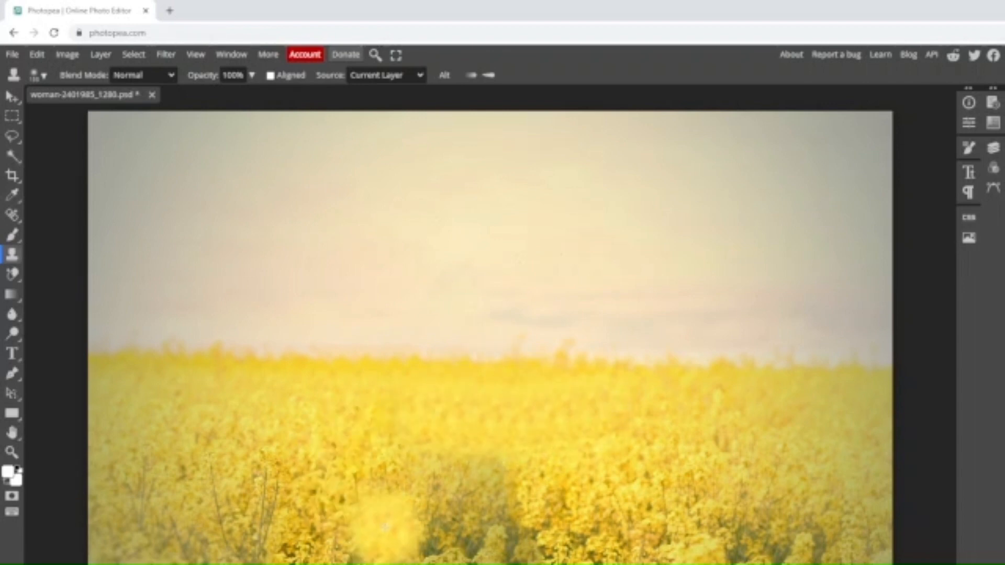
Clone nearby yellow blossoms over the dark patches in the lower middle of the flower field.
{"action": "left_click", "coordinate": [556, 476], "text": "alt"}
{"action": "left_click_drag", "start_coordinate": [519, 481], "coordinate": [460, 489]}
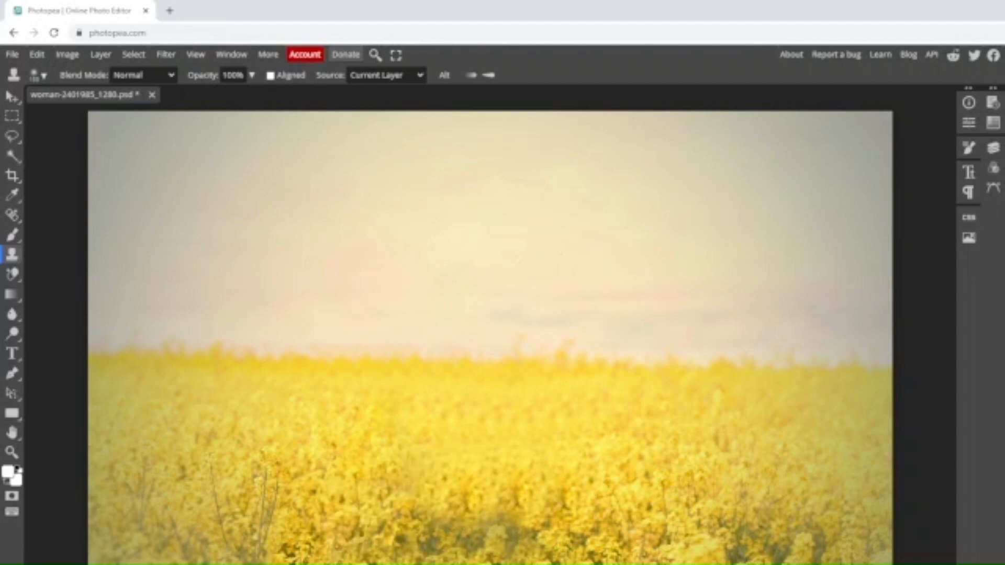
{"action": "left_click", "coordinate": [574, 542], "text": "alt"}
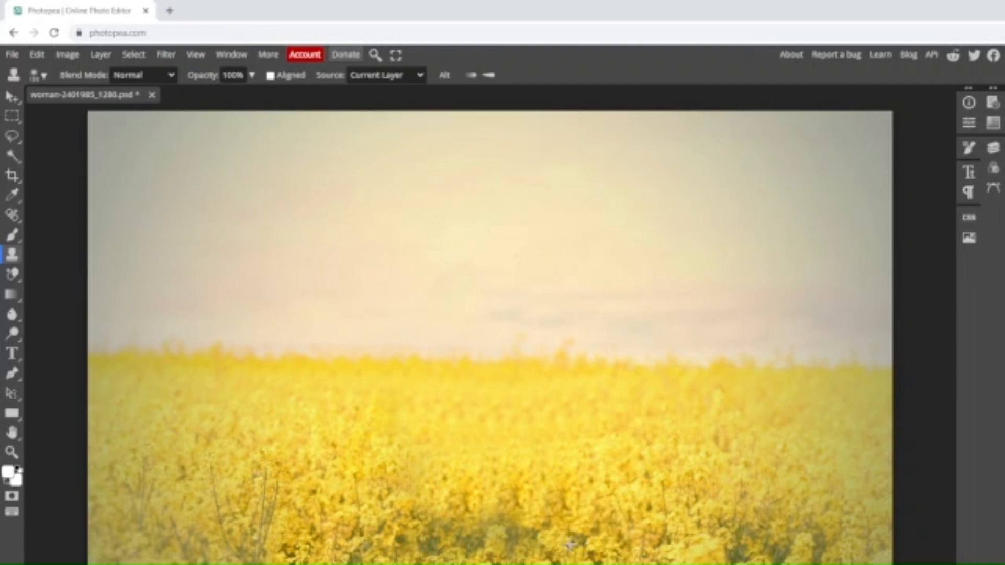
{"action": "left_click_drag", "start_coordinate": [551, 544], "coordinate": [507, 546]}
{"action": "left_click_drag", "start_coordinate": [479, 546], "coordinate": [433, 549]}
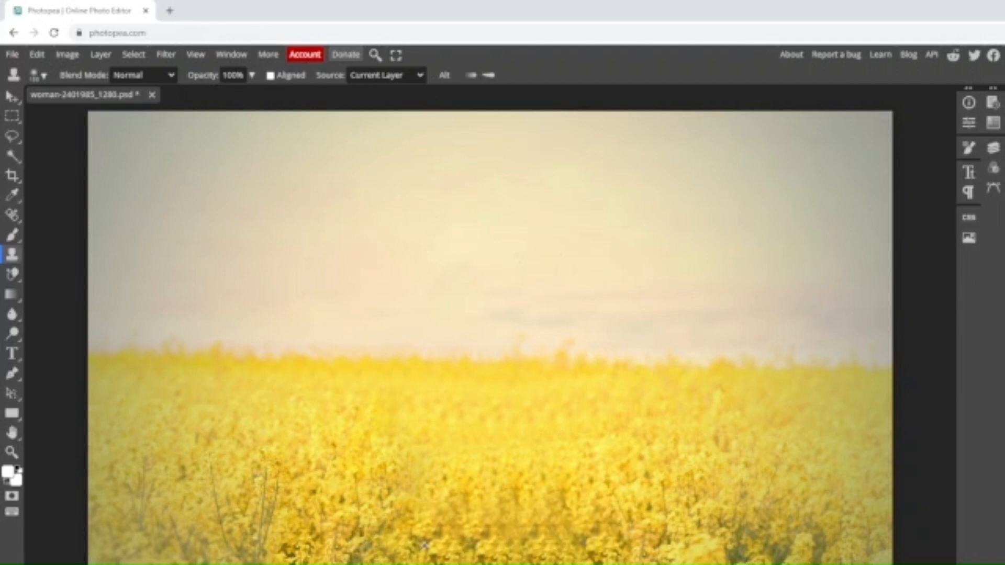
Resample blossoms left of the repaired area and dab them over the remaining repeated spots in the lower middle.
{"action": "left_click", "coordinate": [384, 498], "text": "alt"}
{"action": "left_click", "coordinate": [448, 522]}
{"action": "left_click", "coordinate": [470, 517]}
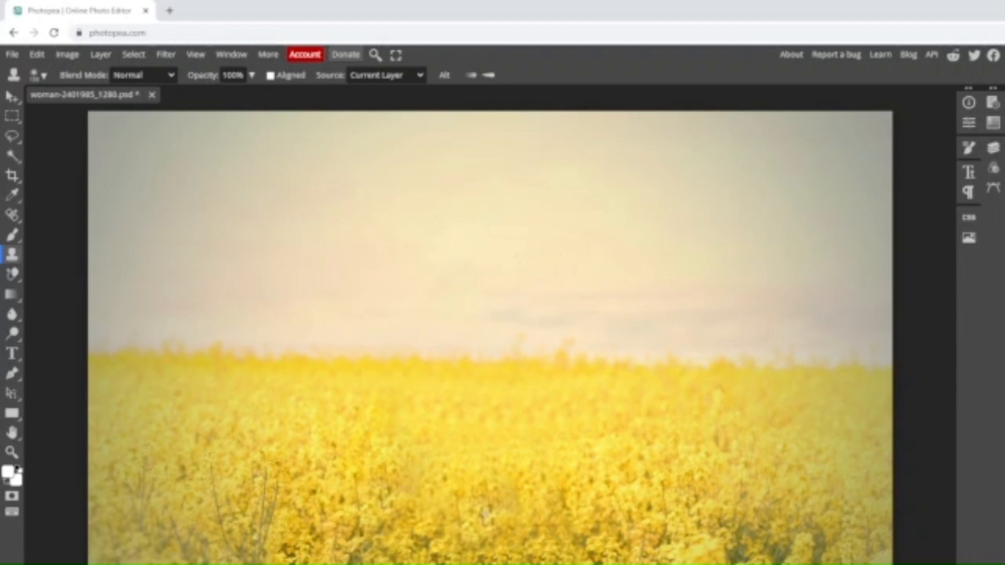
{"action": "left_click", "coordinate": [495, 533]}
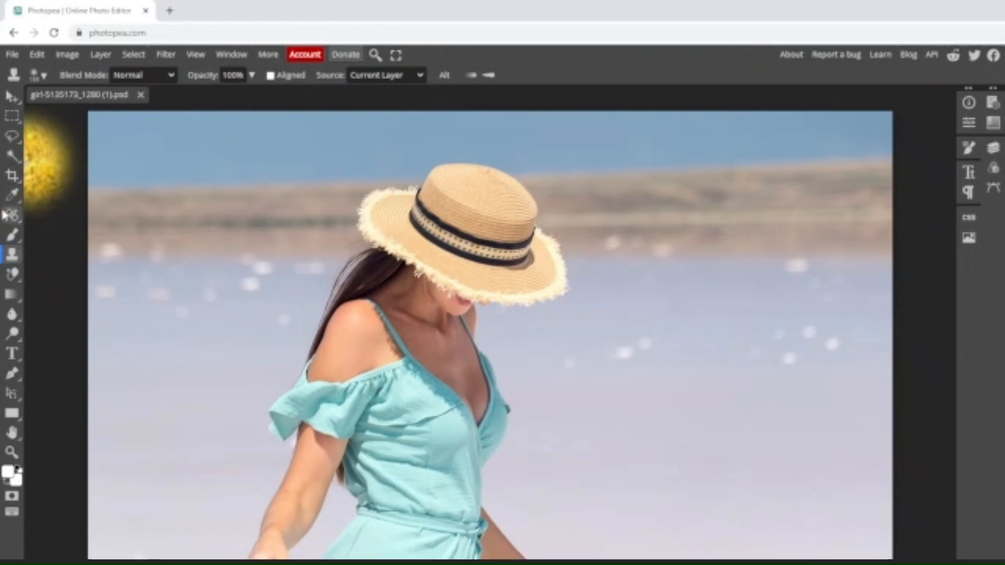
Remove the woman in the straw hat and turquoise dress by painting over her whole figure with the Spot Healing Brush.
{"action": "left_click", "coordinate": [12, 215]}
{"action": "mouse_move", "coordinate": [262, 556]}
{"action": "left_mouse_down"}
{"action": "mouse_move", "coordinate": [303, 461]}
{"action": "mouse_move", "coordinate": [294, 416]}
{"action": "mouse_move", "coordinate": [327, 387]}
{"action": "mouse_move", "coordinate": [376, 227]}
{"action": "mouse_move", "coordinate": [387, 207]}
{"action": "mouse_move", "coordinate": [447, 186]}
{"action": "mouse_move", "coordinate": [523, 208]}
{"action": "mouse_move", "coordinate": [545, 231]}
{"action": "mouse_move", "coordinate": [539, 291]}
{"action": "mouse_move", "coordinate": [505, 303]}
{"action": "mouse_move", "coordinate": [470, 285]}
{"action": "mouse_move", "coordinate": [477, 259]}
{"action": "mouse_move", "coordinate": [493, 254]}
{"action": "mouse_move", "coordinate": [425, 249]}
{"action": "mouse_move", "coordinate": [404, 272]}
{"action": "mouse_move", "coordinate": [392, 327]}
{"action": "mouse_move", "coordinate": [364, 370]}
{"action": "mouse_move", "coordinate": [442, 299]}
{"action": "mouse_move", "coordinate": [450, 351]}
{"action": "mouse_move", "coordinate": [485, 414]}
{"action": "mouse_move", "coordinate": [470, 499]}
{"action": "mouse_move", "coordinate": [518, 562]}
{"action": "mouse_move", "coordinate": [541, 564]}
{"action": "left_mouse_up"}
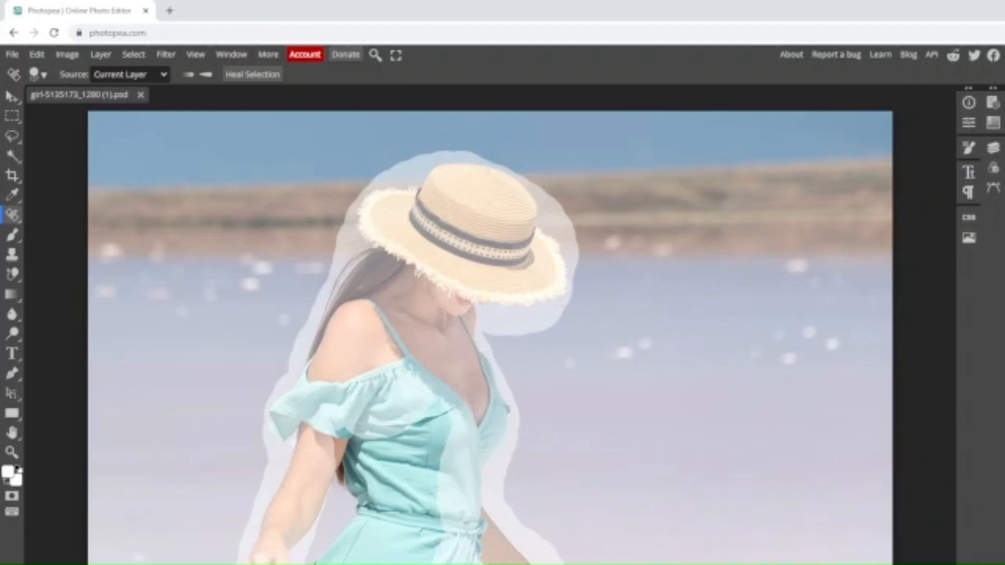
{"action": "mouse_move", "coordinate": [313, 562]}
{"action": "left_mouse_down"}
{"action": "mouse_move", "coordinate": [418, 555]}
{"action": "mouse_move", "coordinate": [445, 429]}
{"action": "mouse_move", "coordinate": [410, 512]}
{"action": "mouse_move", "coordinate": [366, 497]}
{"action": "mouse_move", "coordinate": [363, 458]}
{"action": "mouse_move", "coordinate": [356, 465]}
{"action": "left_mouse_up"}
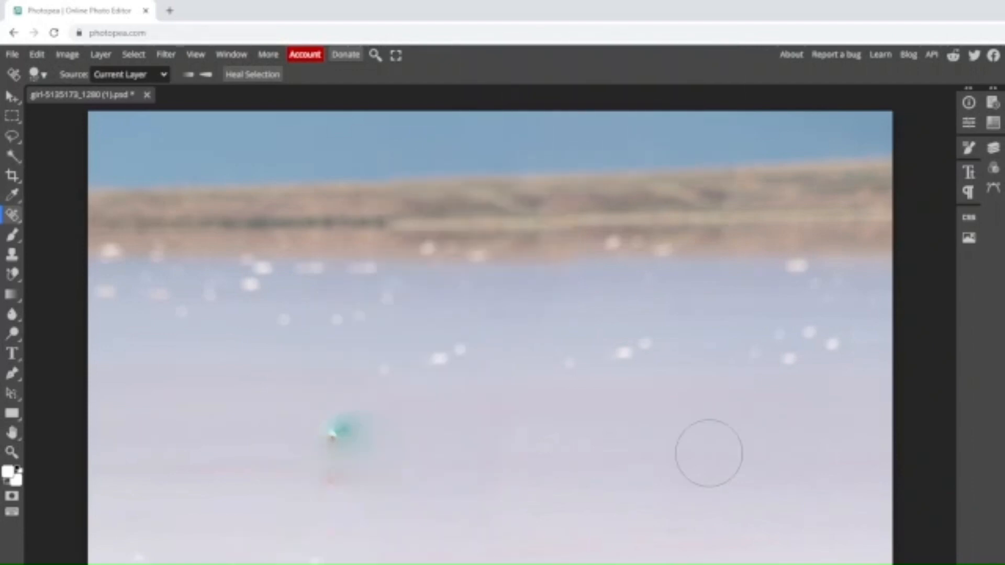
Clone the plain lake surface over the turquoise smudge and the small marks beneath it with the Clone Stamp.
{"action": "left_click", "coordinate": [11, 254]}
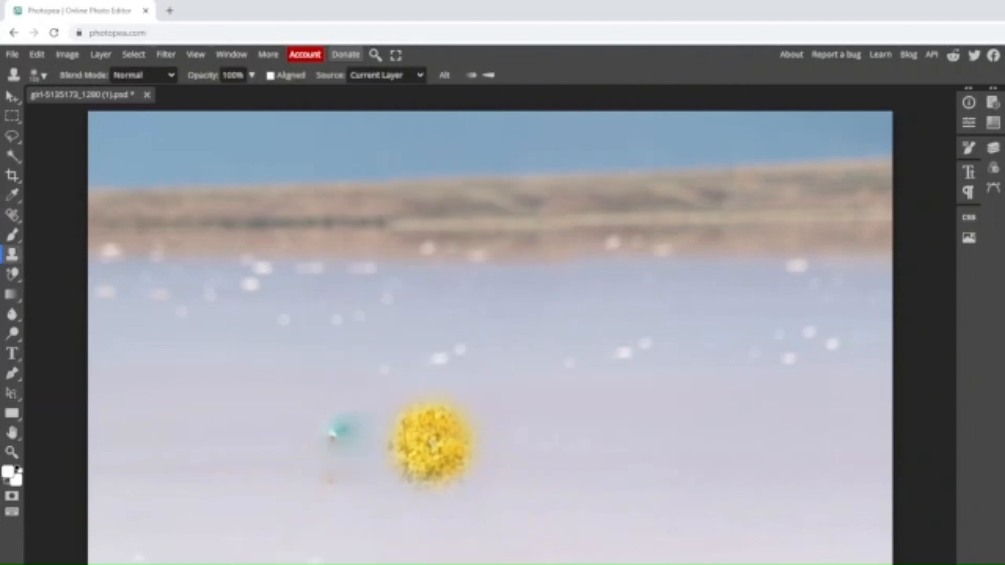
{"action": "left_click", "coordinate": [442, 446], "text": "alt"}
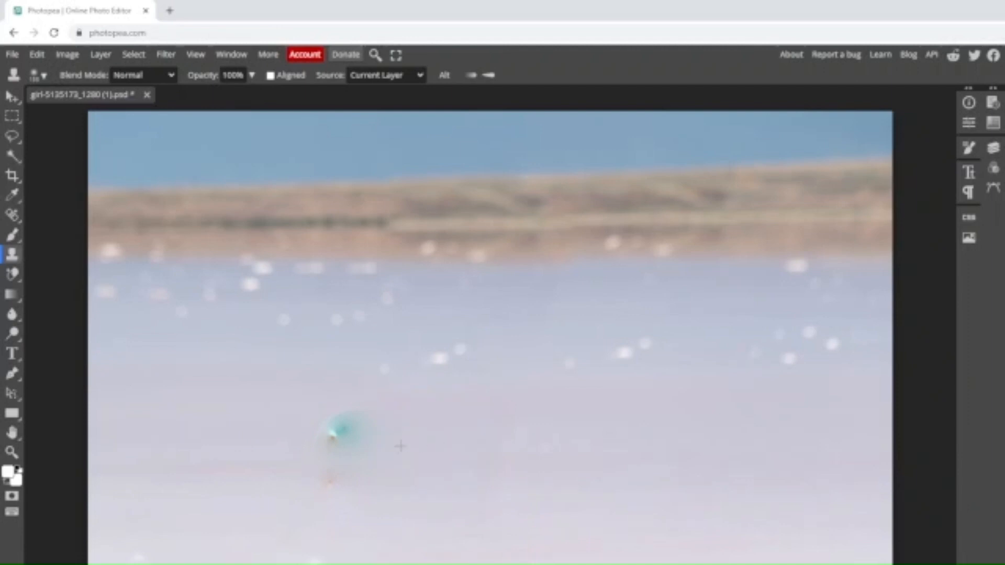
{"action": "left_click_drag", "start_coordinate": [337, 428], "coordinate": [331, 474]}
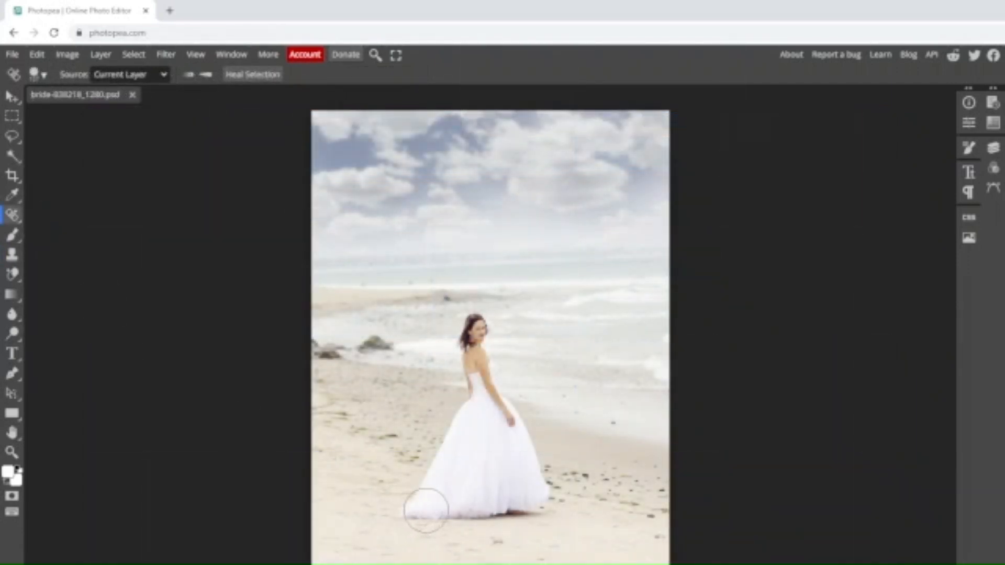
Remove the bride from the beach photo with the Spot Healing Brush and clone sand over the leftover white glow.
{"action": "mouse_move", "coordinate": [419, 513]}
{"action": "left_mouse_down"}
{"action": "mouse_move", "coordinate": [469, 422]}
{"action": "mouse_move", "coordinate": [471, 329]}
{"action": "mouse_move", "coordinate": [520, 471]}
{"action": "mouse_move", "coordinate": [516, 488]}
{"action": "mouse_move", "coordinate": [491, 505]}
{"action": "mouse_move", "coordinate": [439, 509]}
{"action": "mouse_move", "coordinate": [501, 469]}
{"action": "mouse_move", "coordinate": [489, 452]}
{"action": "left_mouse_up"}
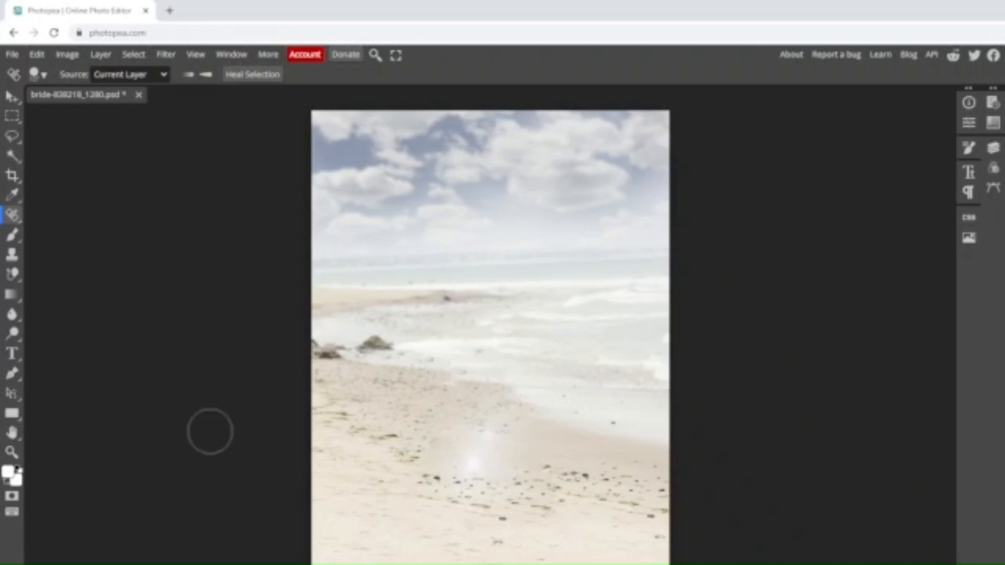
{"action": "left_click", "coordinate": [12, 255]}
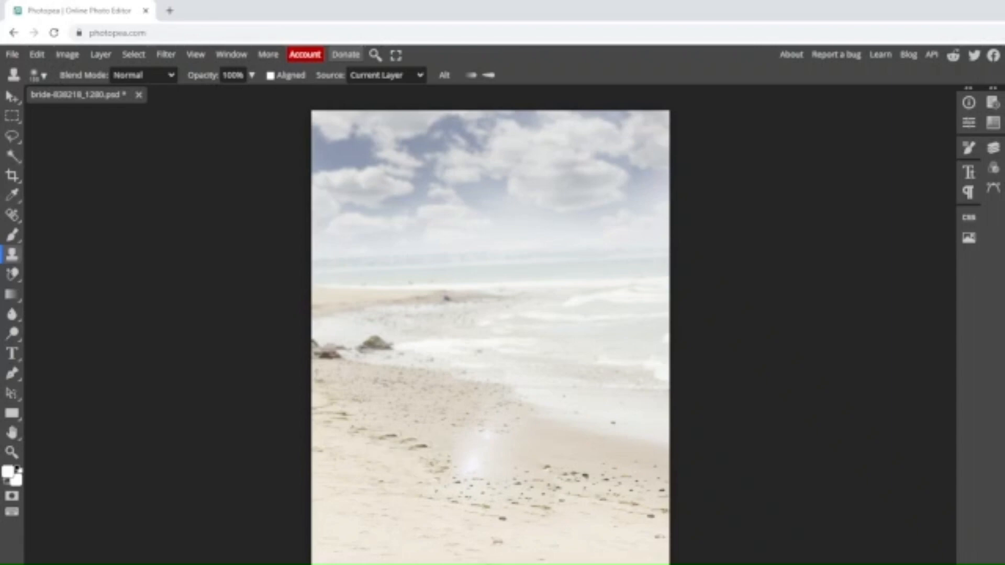
{"action": "left_click_drag", "start_coordinate": [434, 456], "coordinate": [487, 463]}
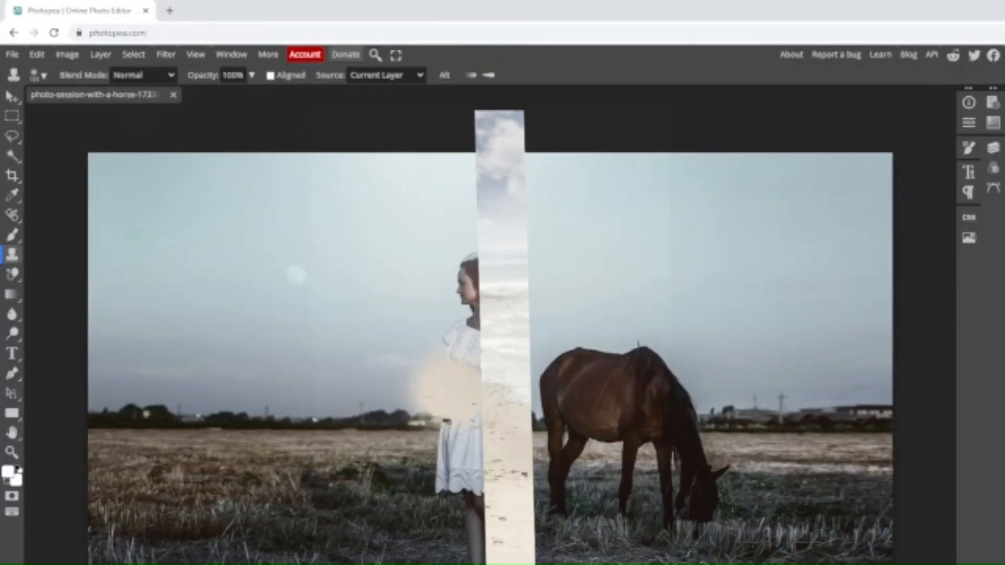
Remove the woman in the white dress standing beside the horse by painting over her figure with the Spot Healing Brush.
{"action": "left_click", "coordinate": [13, 217]}
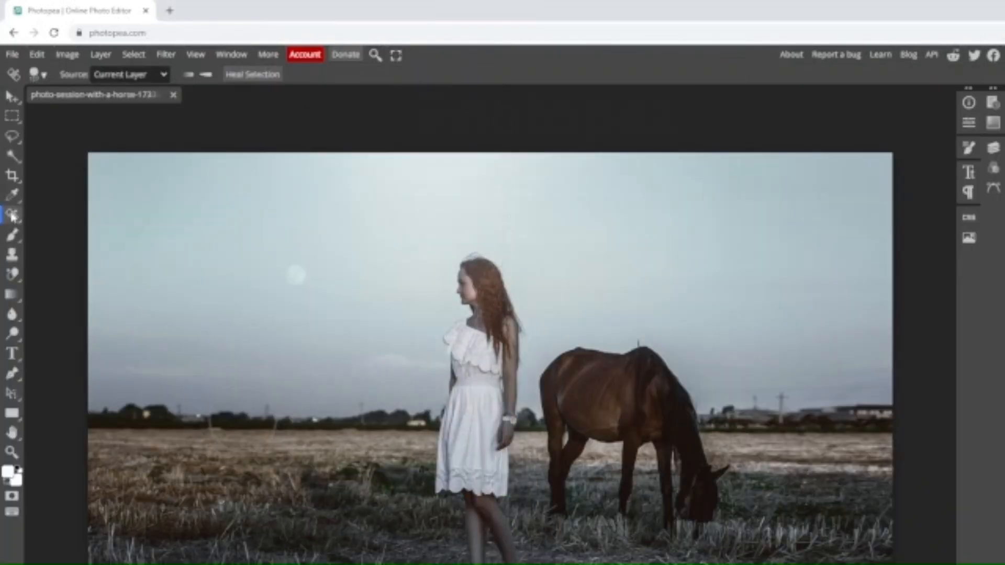
{"action": "left_click", "coordinate": [41, 217]}
{"action": "mouse_move", "coordinate": [471, 547]}
{"action": "left_mouse_down"}
{"action": "mouse_move", "coordinate": [455, 421]}
{"action": "mouse_move", "coordinate": [463, 298]}
{"action": "mouse_move", "coordinate": [483, 276]}
{"action": "mouse_move", "coordinate": [487, 382]}
{"action": "mouse_move", "coordinate": [518, 560]}
{"action": "left_mouse_up"}
Set the Clone Stamp brush to 66 px and clone sky over the leftover traces above the treeline beside the horse.
{"action": "left_click", "coordinate": [12, 254]}
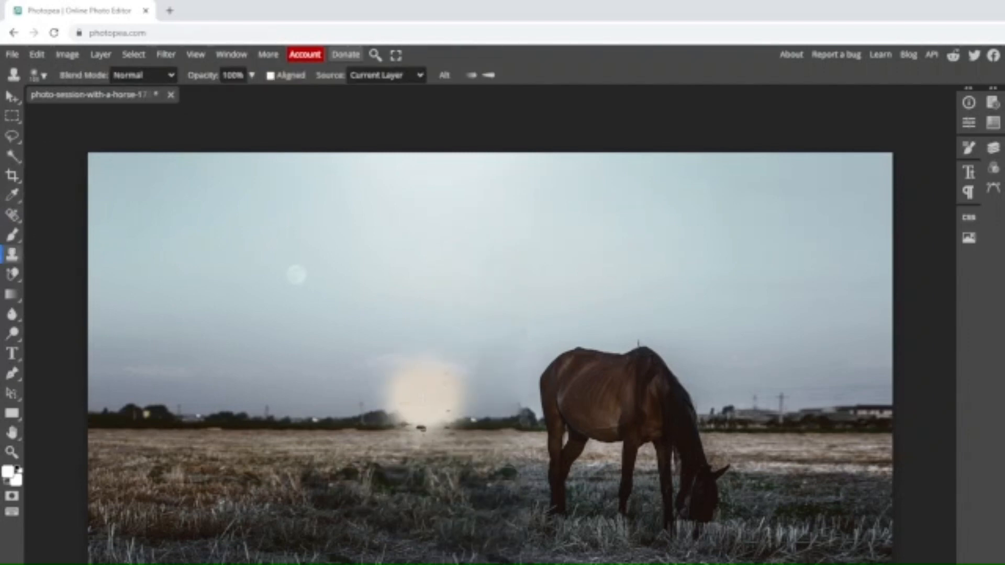
{"action": "left_click", "coordinate": [44, 78]}
{"action": "left_click", "coordinate": [111, 116]}
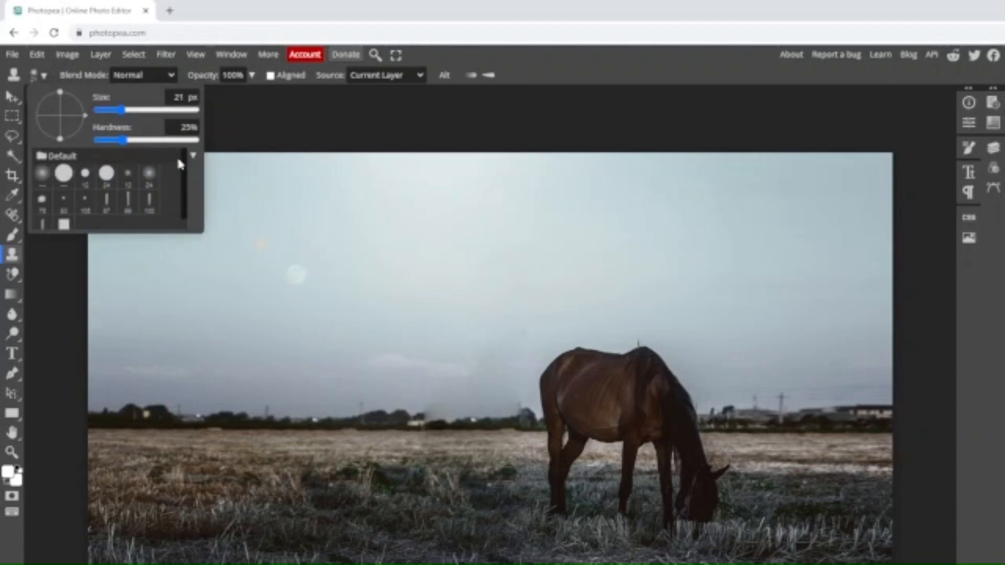
{"action": "left_click", "coordinate": [135, 117]}
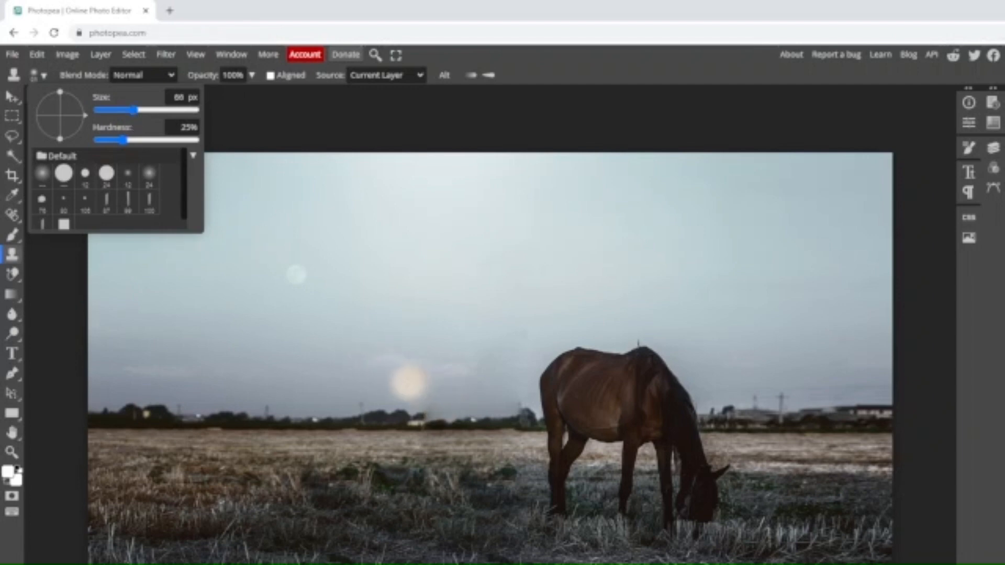
{"action": "left_click", "coordinate": [407, 386], "text": "alt"}
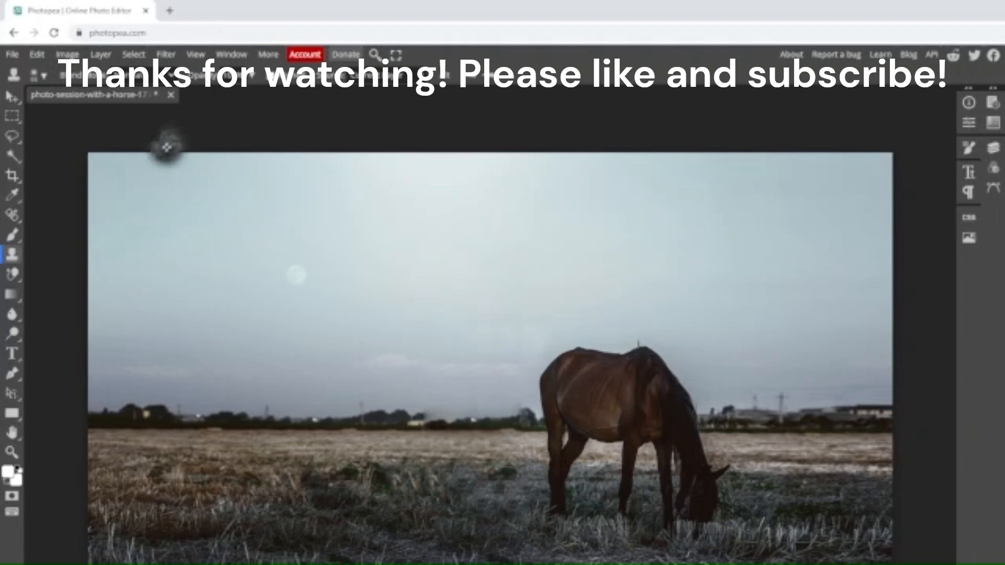
Start closing the horse photo, but cancel and keep it open.
{"action": "left_click", "coordinate": [171, 95]}
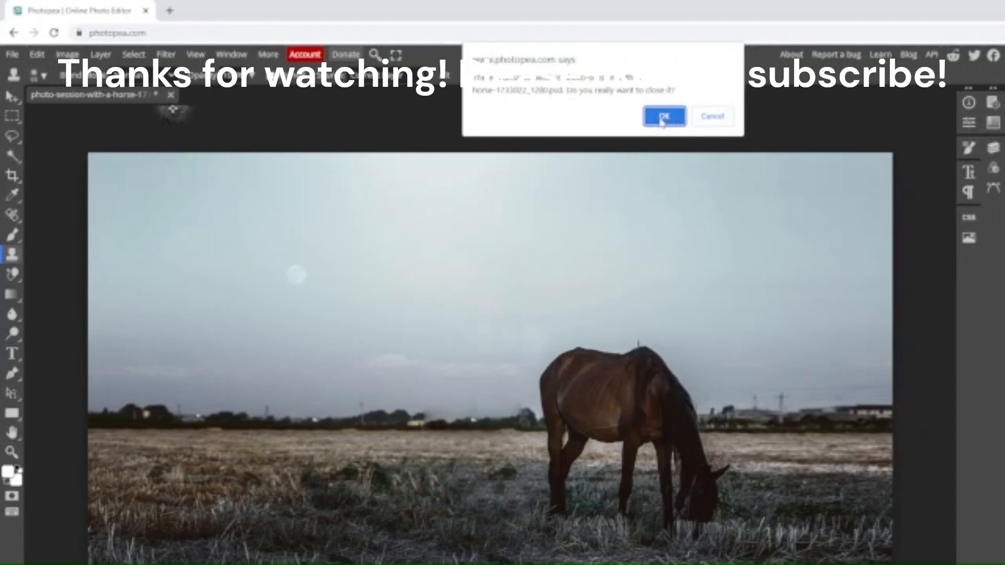
{"action": "left_click", "coordinate": [727, 125]}
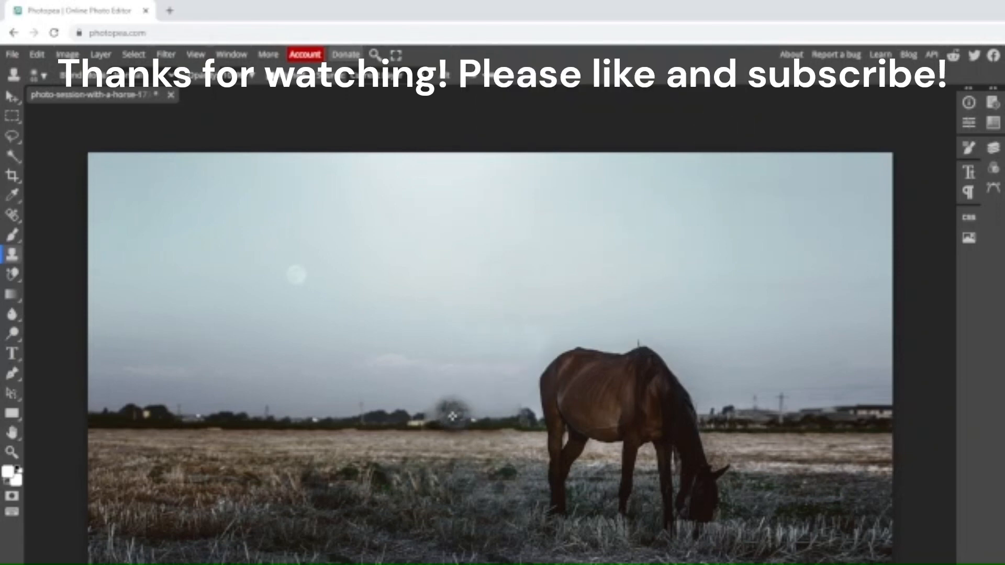